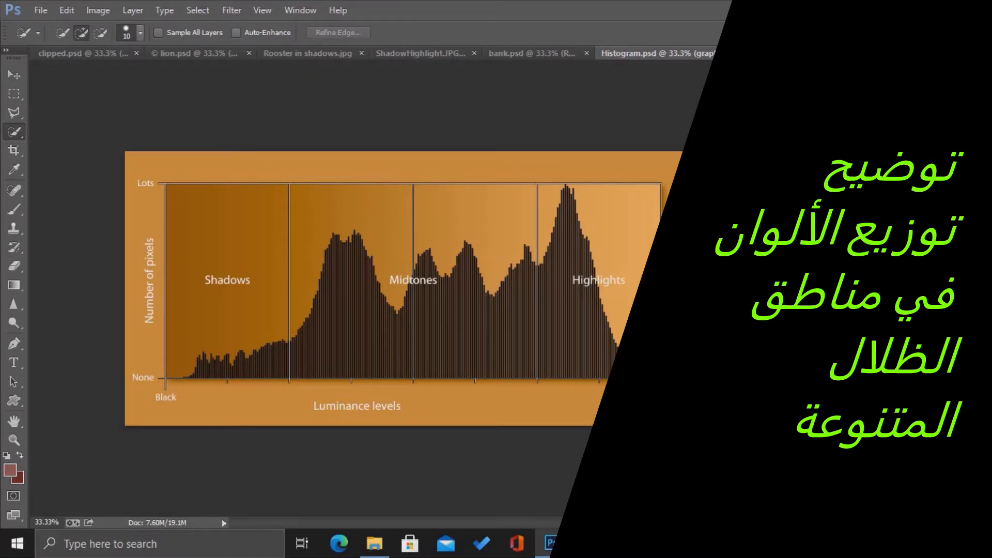
# Step: Examine the histogram of Histogram.psd, then activate the Move tool and hide the histogram again
pyautogui.click(806, 132)
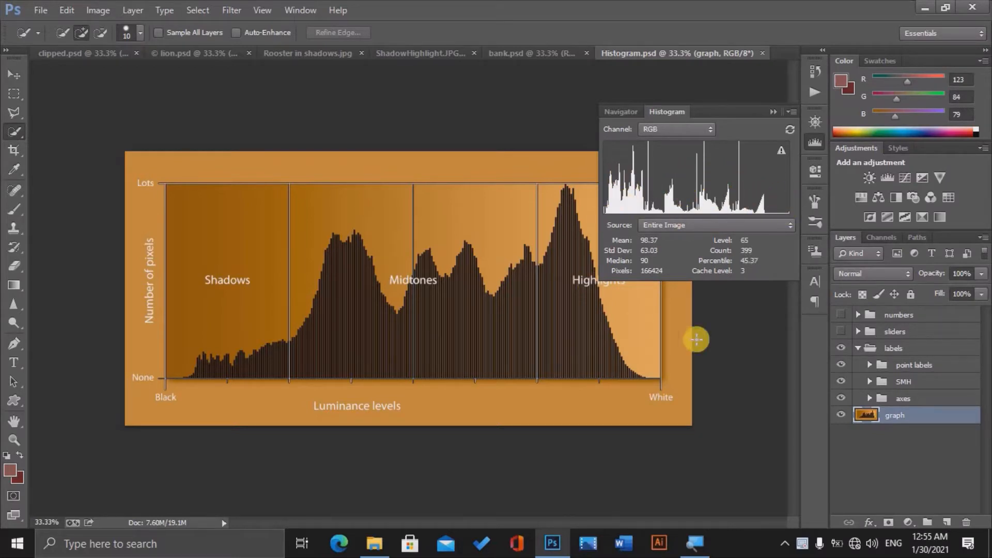
pyautogui.click(9, 76)
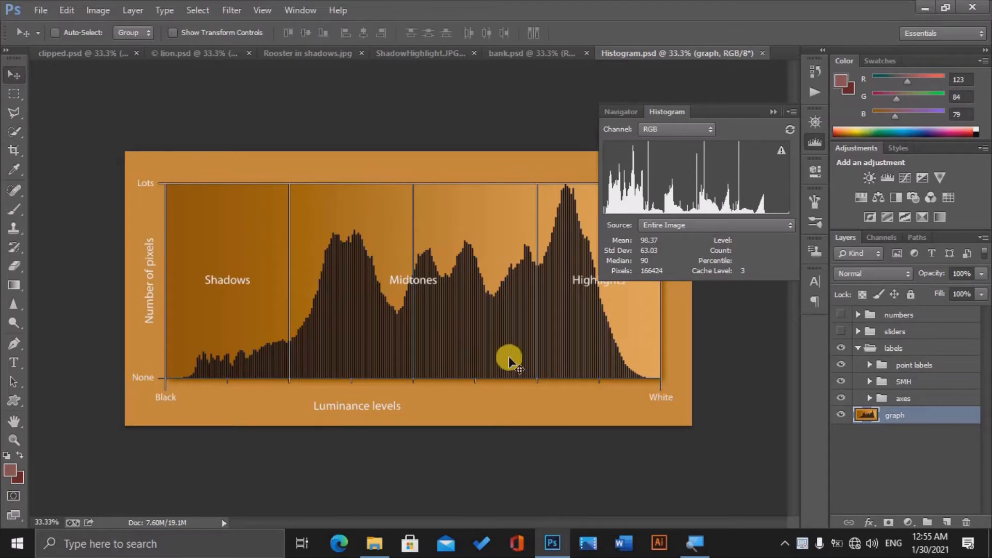
pyautogui.click(773, 111)
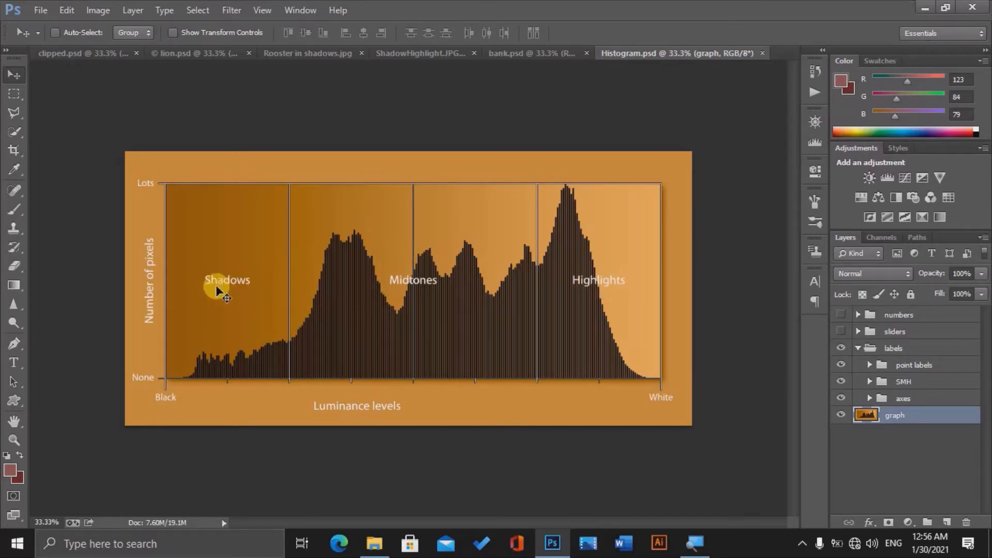
# Step: Display the histogram for bank.psd and apply Levels to the image with the input white point at 177
pyautogui.click(529, 49)
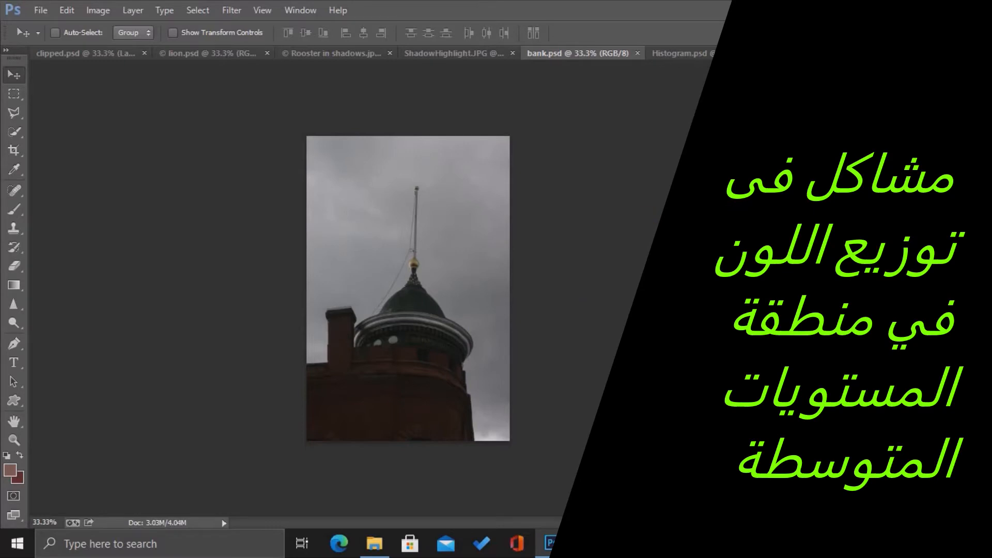
pyautogui.click(804, 135)
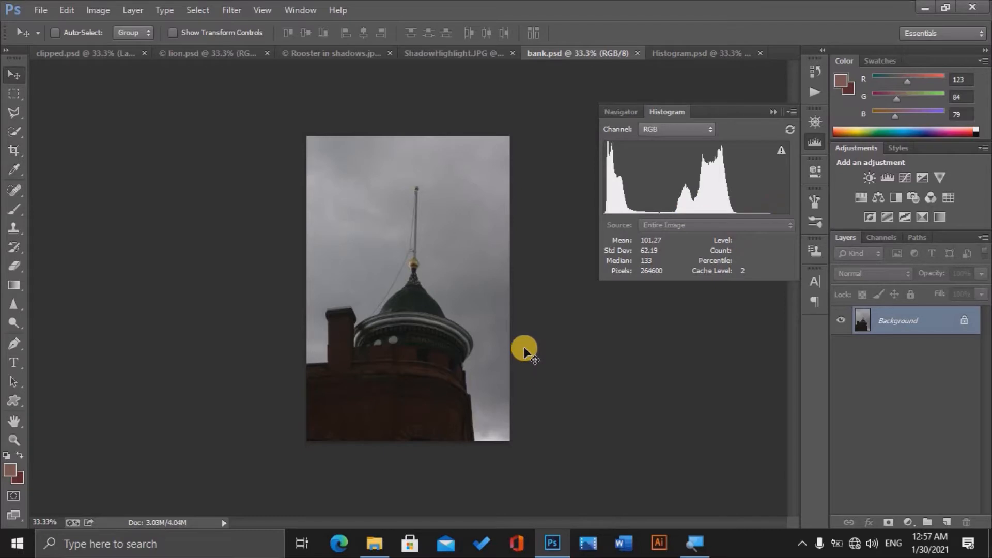
pyautogui.hotkey('ctrl', 'l')
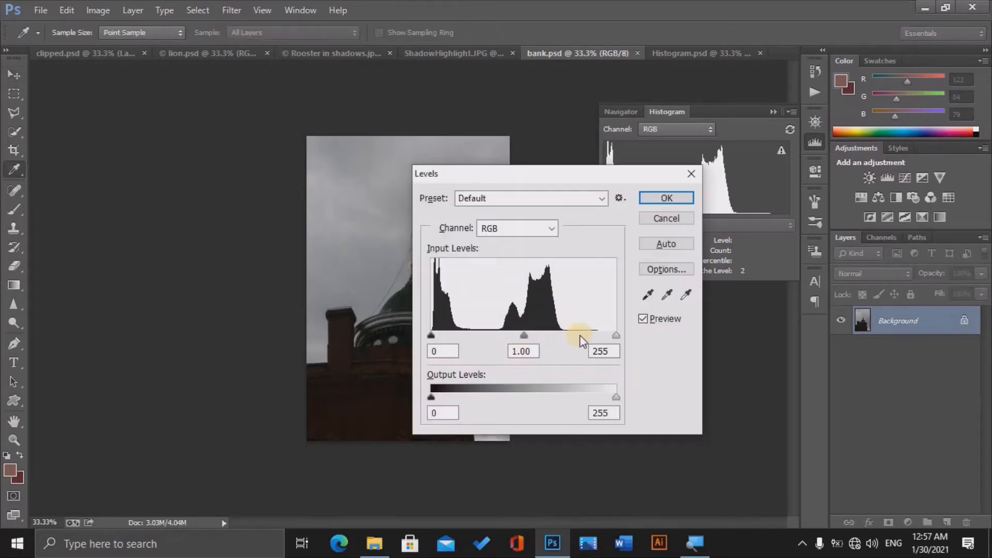
pyautogui.moveTo(615, 334); pyautogui.dragTo(559, 334)
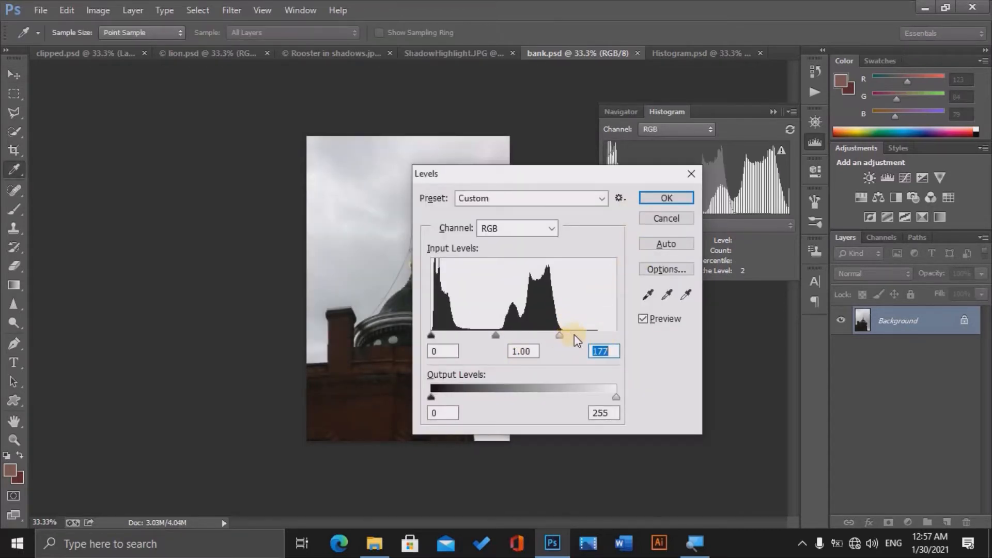
pyautogui.click(666, 197)
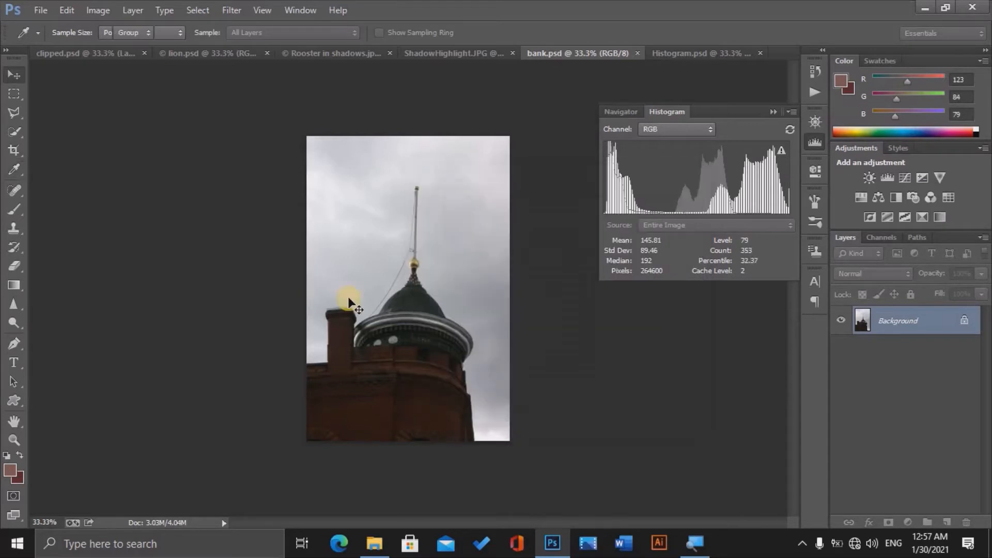
pyautogui.press('v')
pyautogui.moveTo(664, 199)
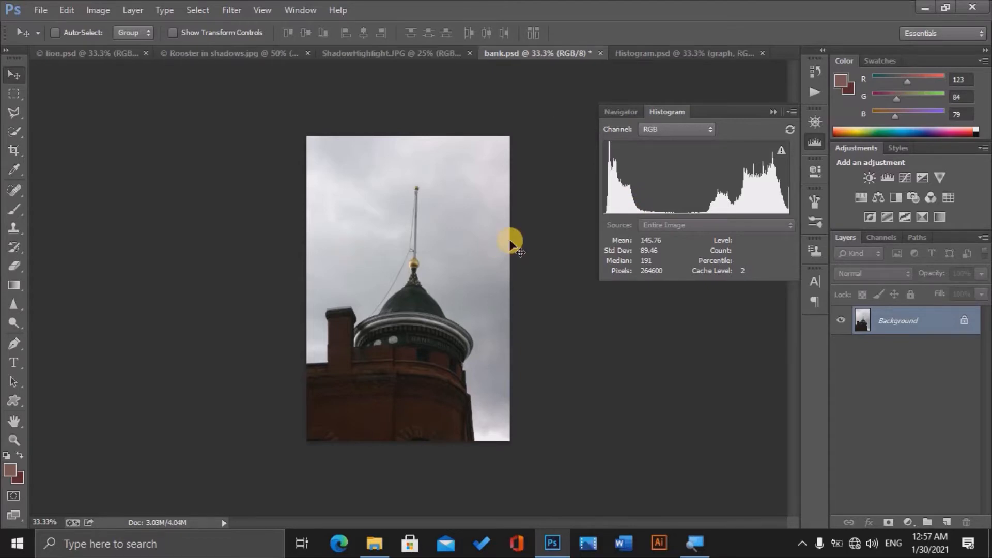
# Step: Apply Levels to Rooster in shadows.jpg with the input white point at 211
pyautogui.hotkey('ctrl', 'Tab')
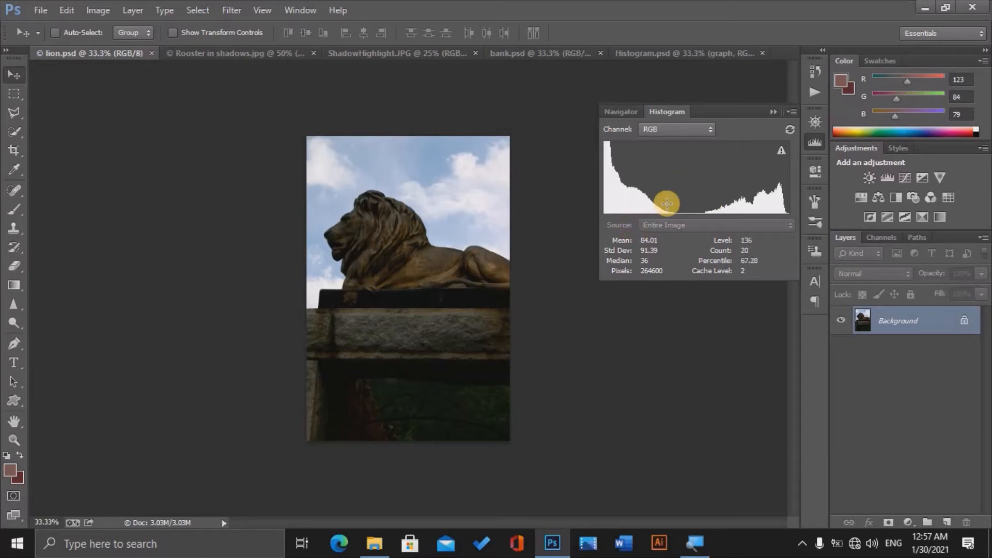
pyautogui.click(221, 54)
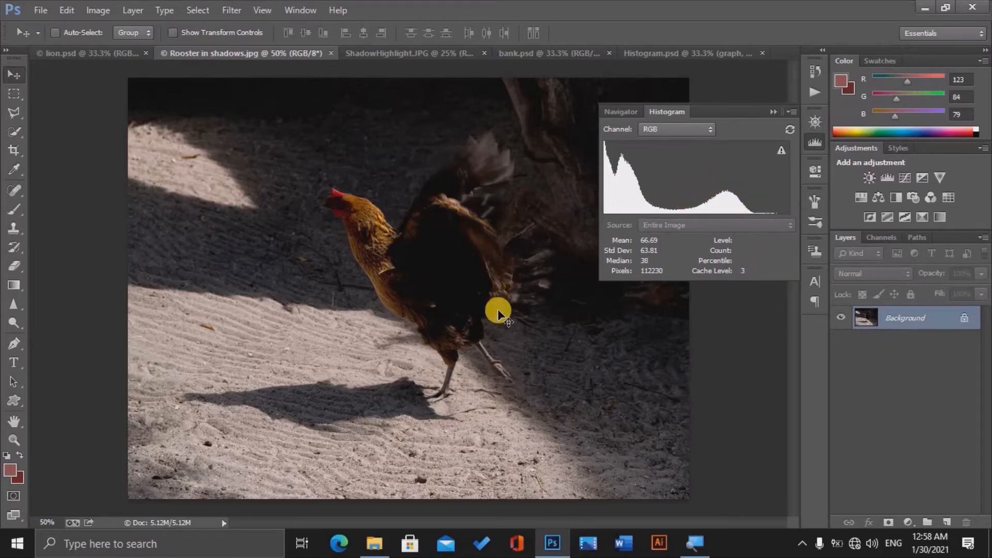
pyautogui.hotkey('ctrl', 'l')
pyautogui.moveTo(588, 338); pyautogui.dragTo(588, 349)
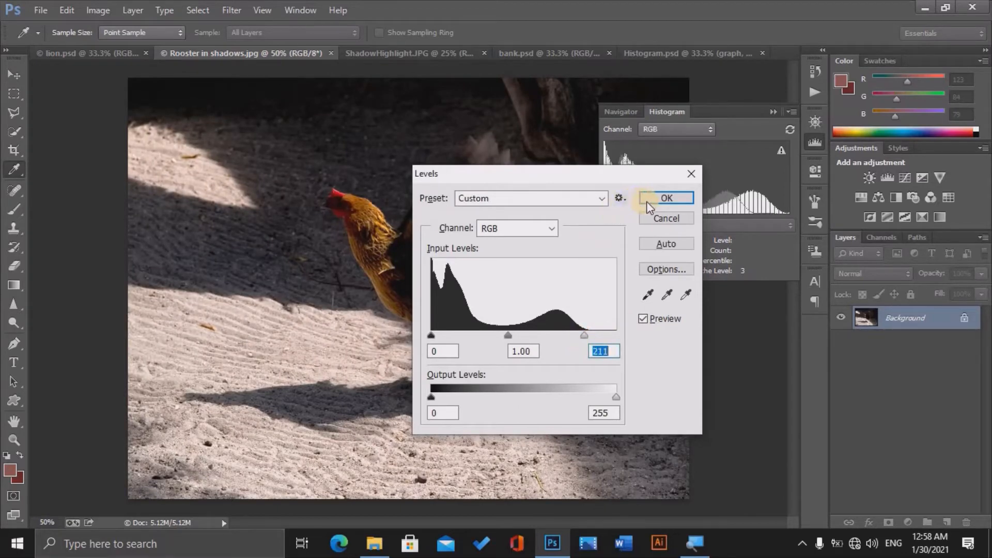
pyautogui.press('Return')
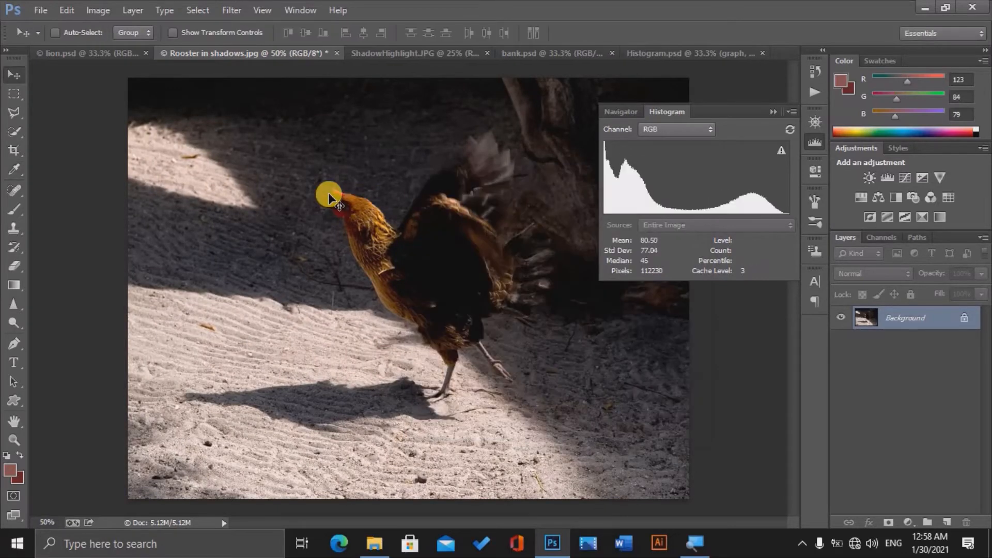
# Step: Apply Levels to ShadowHighlight.JPG with the input black point at 8 and the input white point at 246
pyautogui.hotkey('ctrl', 'Tab')
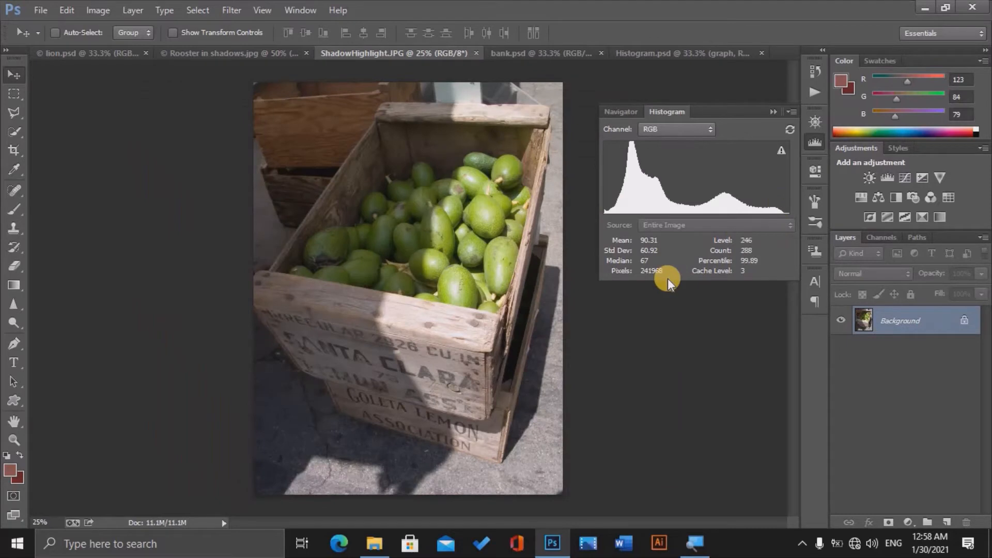
pyautogui.hotkey('ctrl', 'l')
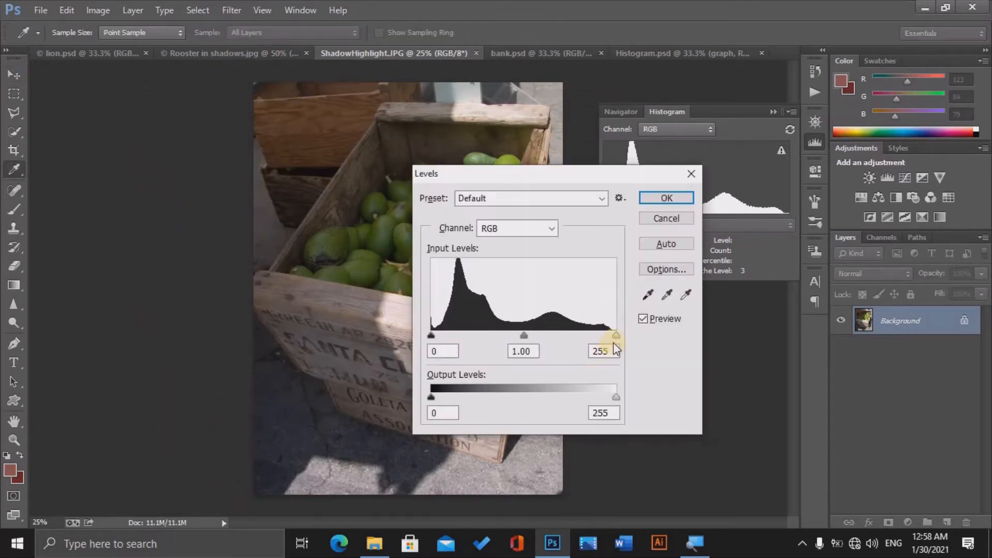
pyautogui.moveTo(616, 337); pyautogui.dragTo(610, 337)
pyautogui.moveTo(436, 340); pyautogui.dragTo(437, 340)
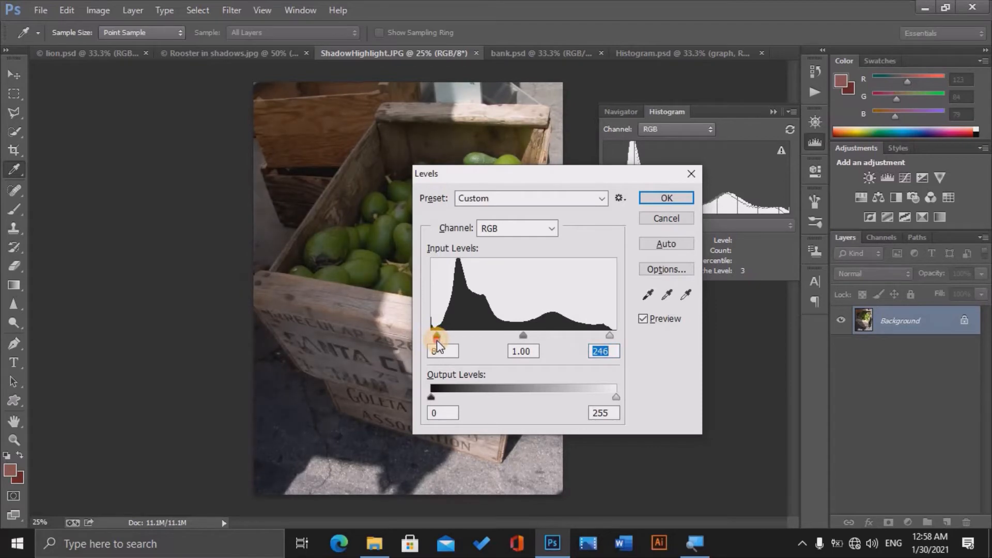
pyautogui.click(660, 198)
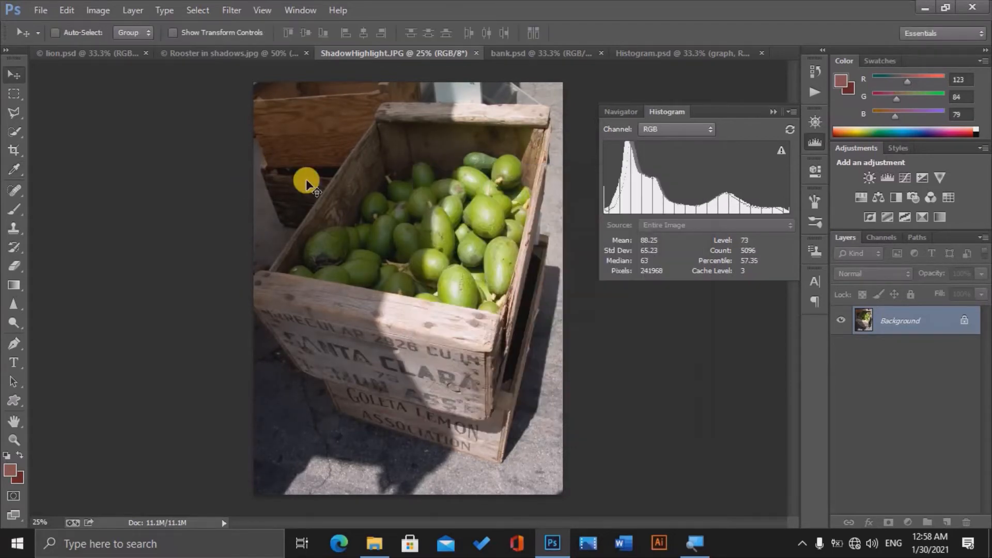
# Step: Select the lion, its stone pedestal and the dark area beneath it in lion.psd with the Quick Selection tool, leaving out the sky
pyautogui.click(222, 54)
pyautogui.hotkey('ctrl', 'Tab')
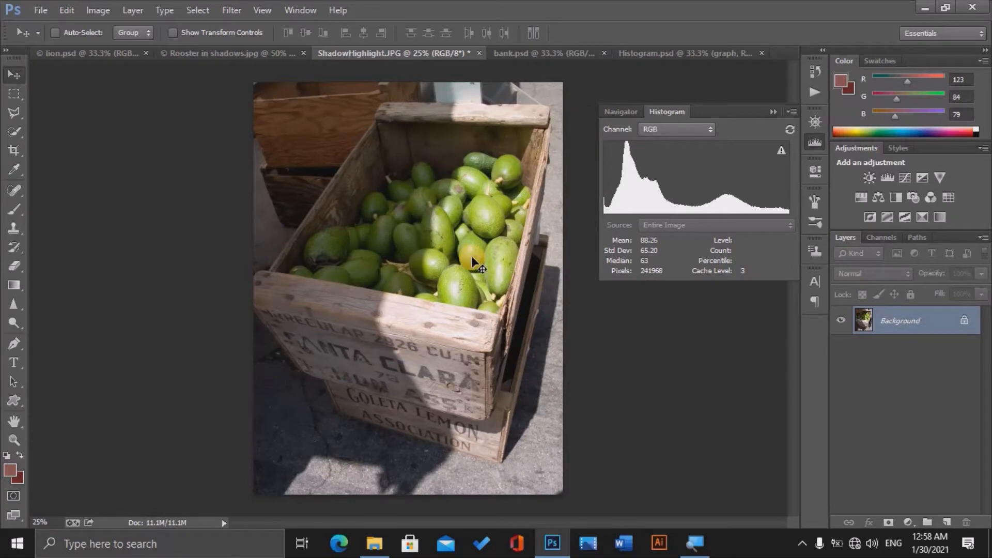
pyautogui.click(108, 52)
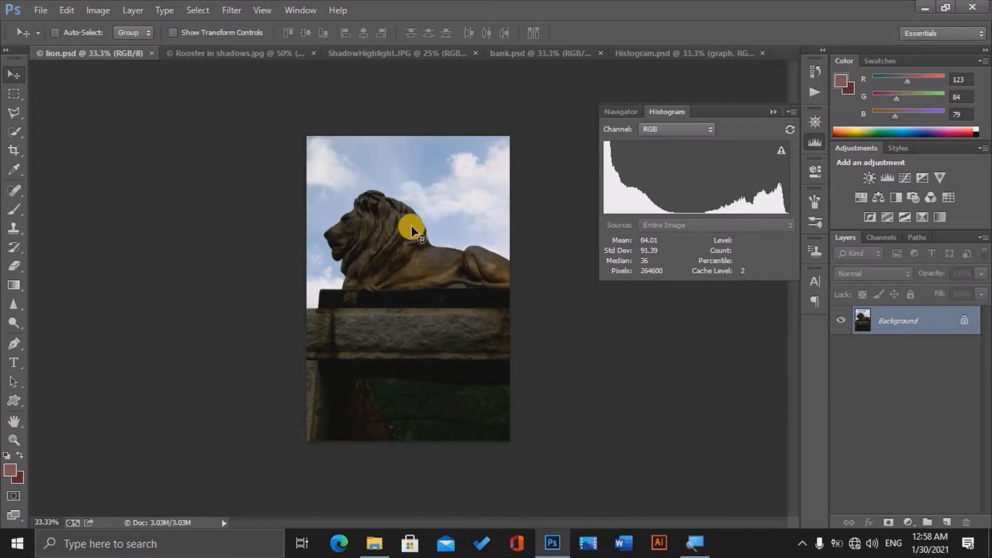
pyautogui.click(14, 132)
pyautogui.moveTo(464, 394)
pyautogui.mouseDown()
pyautogui.moveTo(482, 407)
pyautogui.moveTo(335, 316)
pyautogui.moveTo(394, 289)
pyautogui.mouseUp()
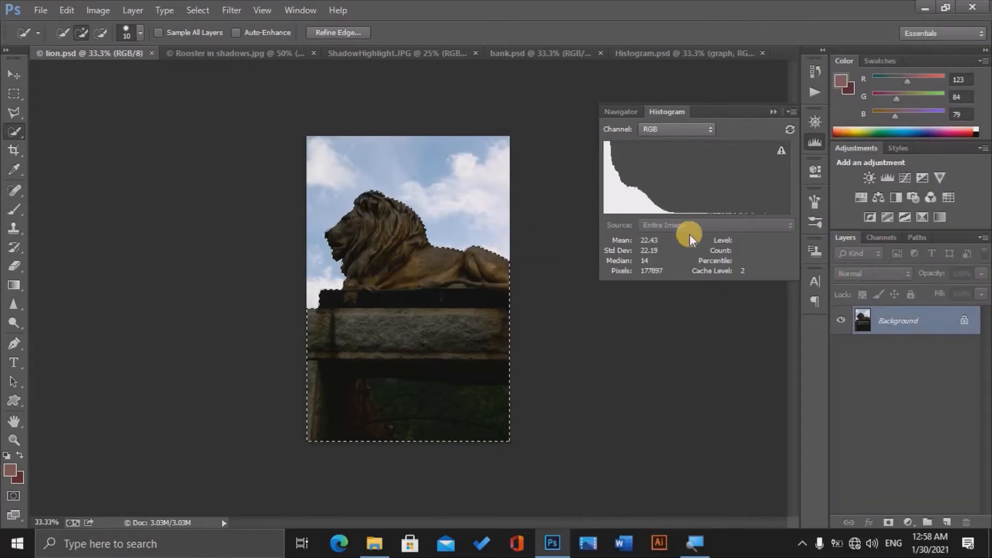
# Step: Brighten the selected lion and pedestal with Levels at an input white point of 98, keeping the selection active
pyautogui.hotkey('ctrl', 'l')
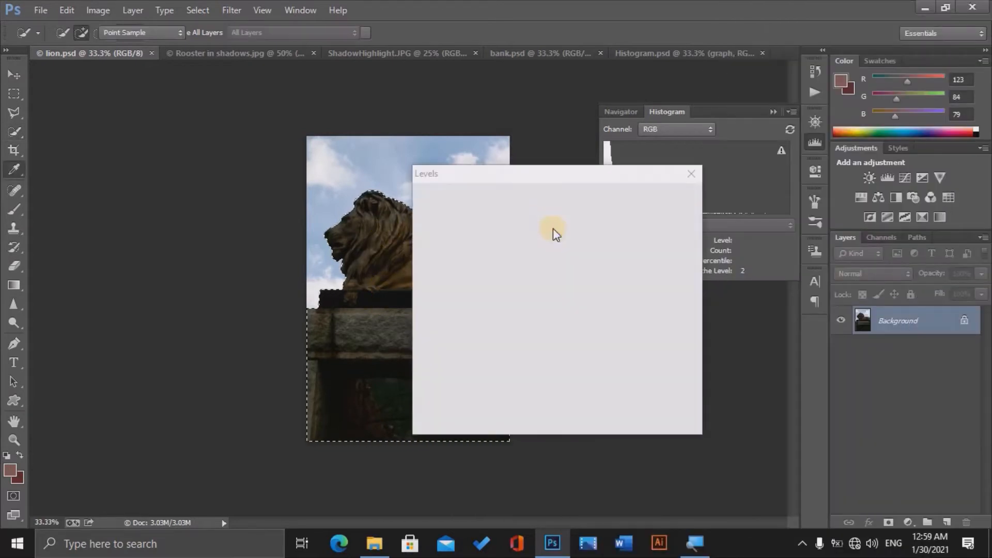
pyautogui.moveTo(615, 336); pyautogui.dragTo(507, 335)
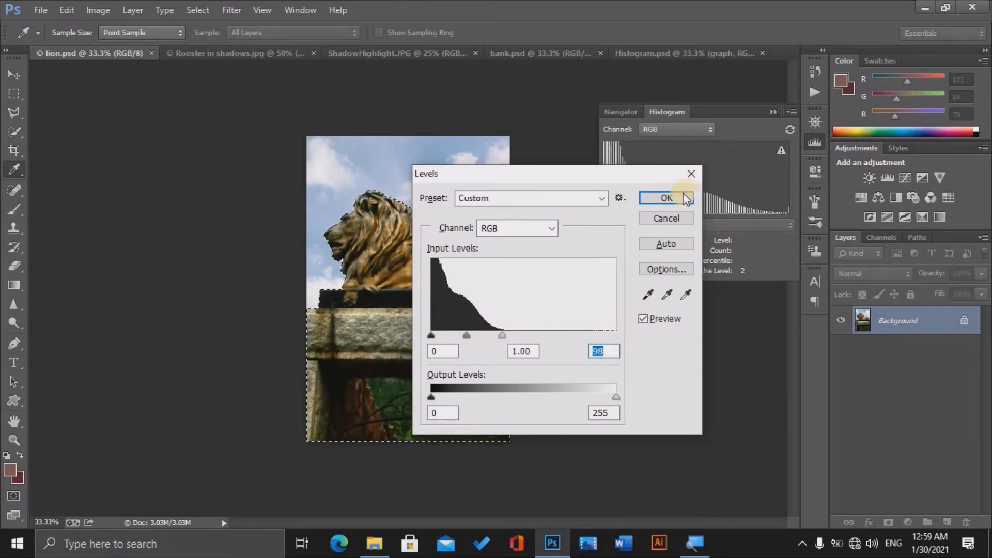
pyautogui.press('Return')
pyautogui.hotkey('ctrl', 'd')
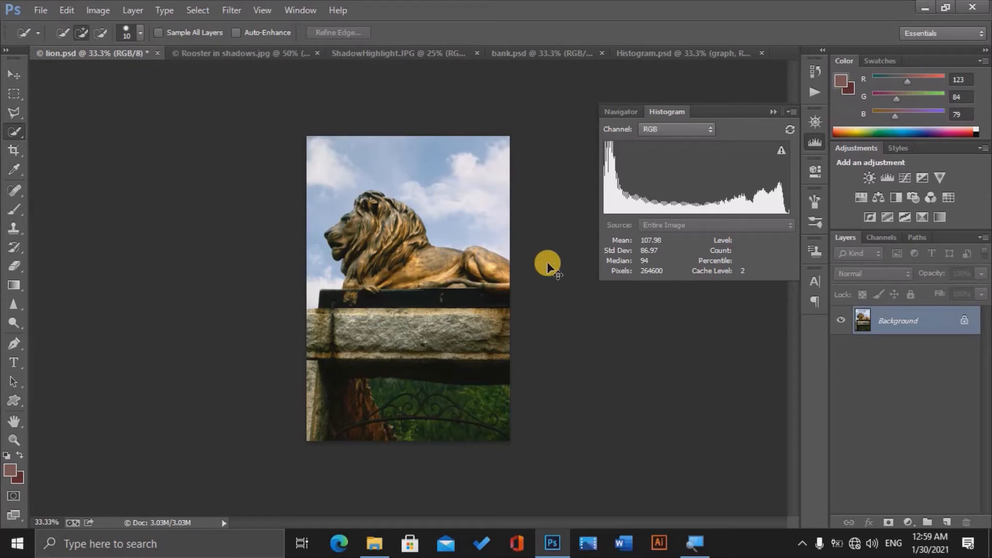
pyautogui.hotkey('ctrl', 'z')
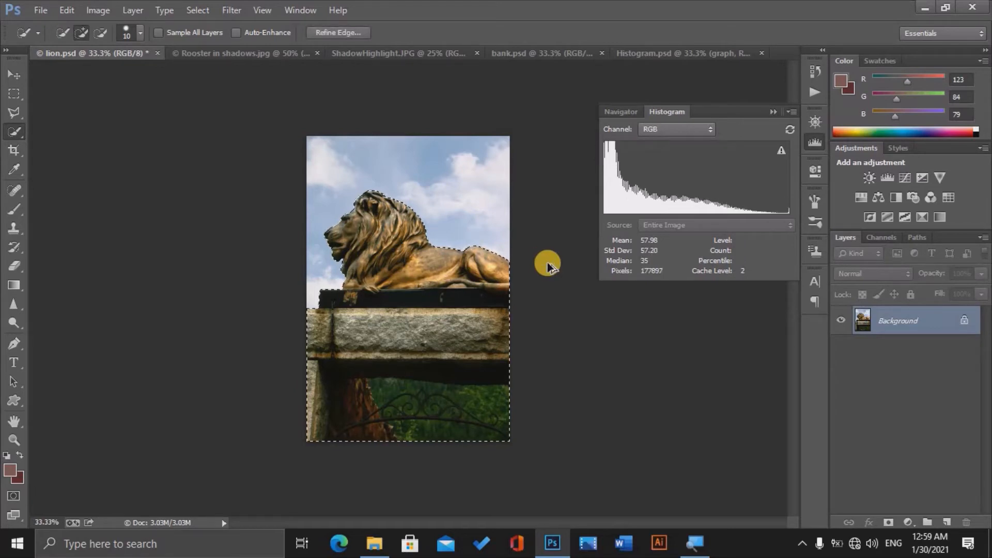
# Step: Open Curves on bank.psd and add three points on the RGB curve's diagonal, at about input 191, 127 and 62
pyautogui.hotkey('ctrl', 'Tab')
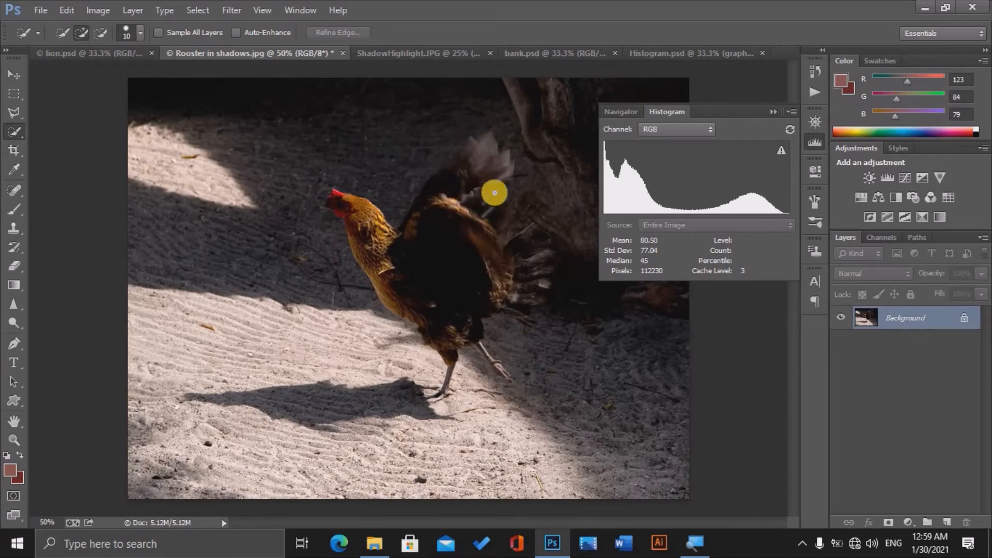
pyautogui.click(392, 51)
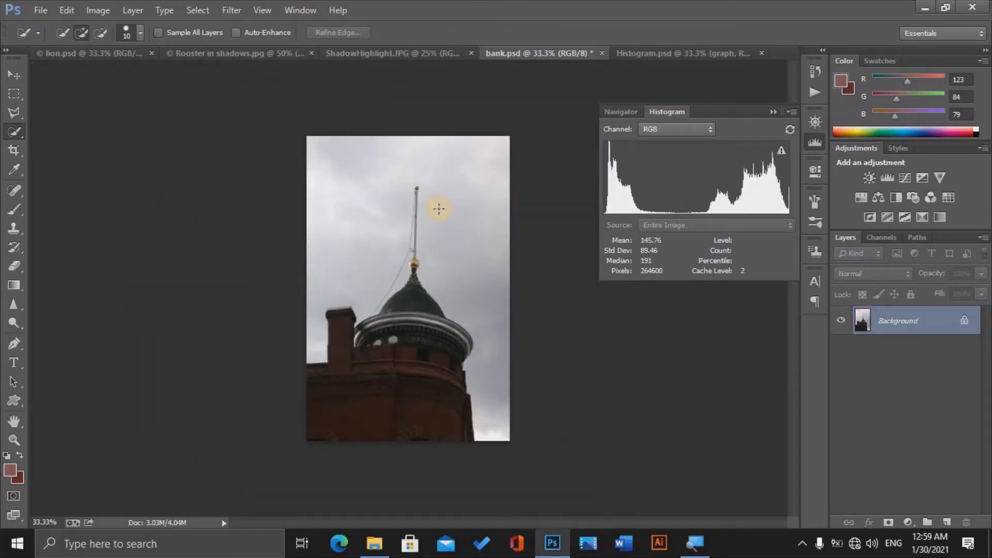
pyautogui.click(96, 10)
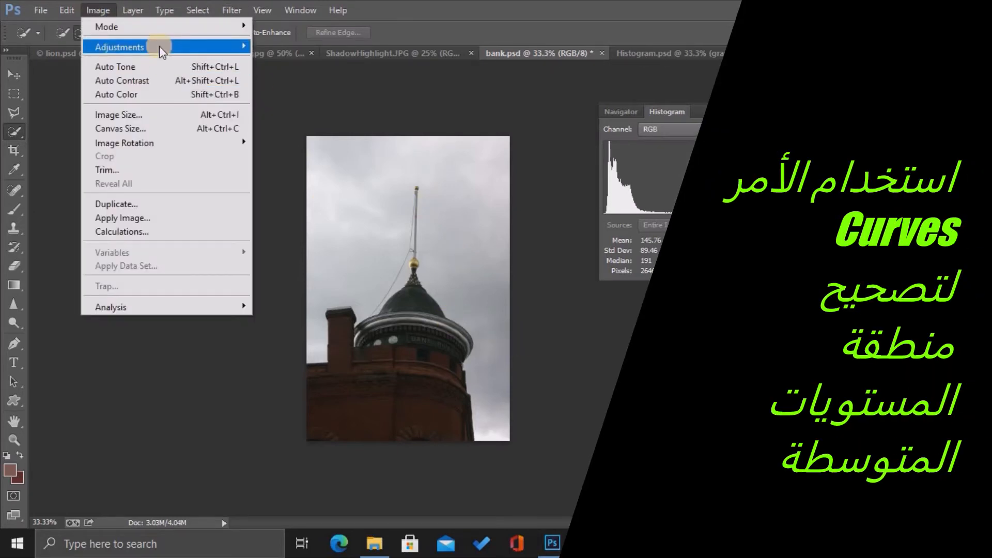
pyautogui.moveTo(159, 46)
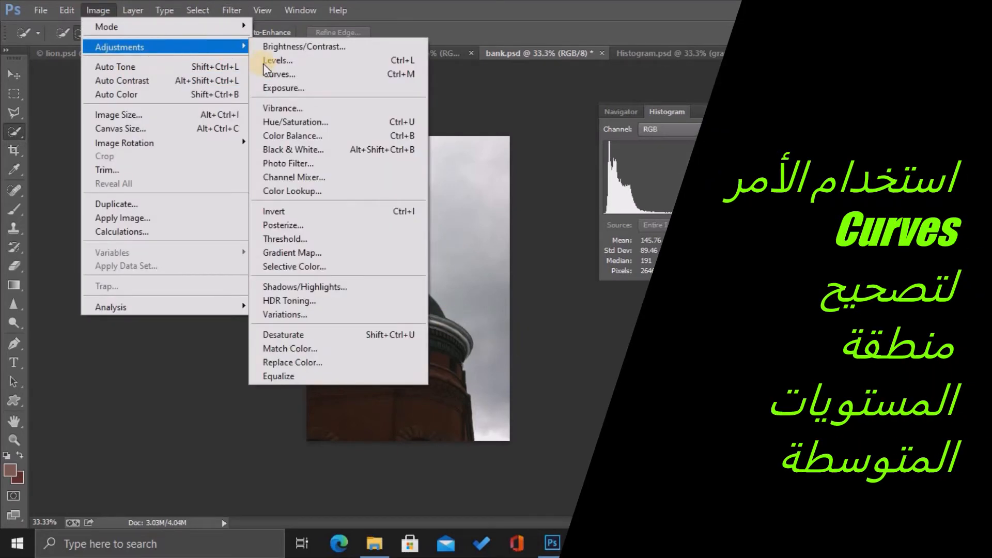
pyautogui.click(310, 76)
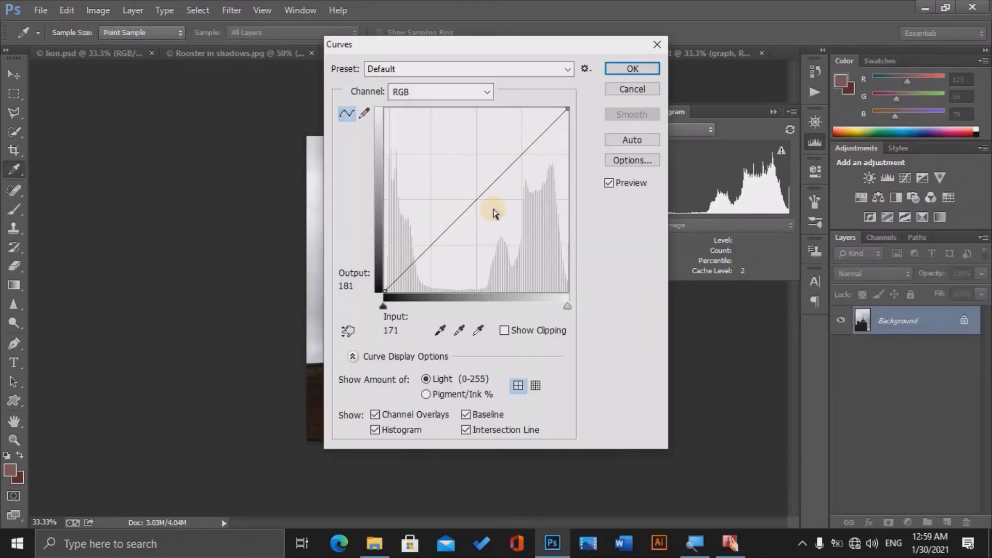
pyautogui.click(521, 154)
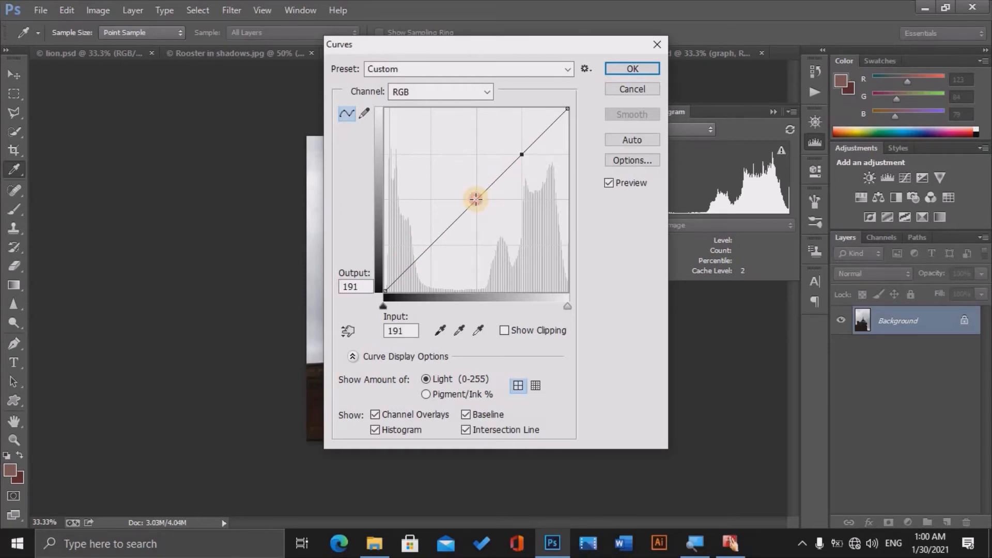
pyautogui.click(475, 198)
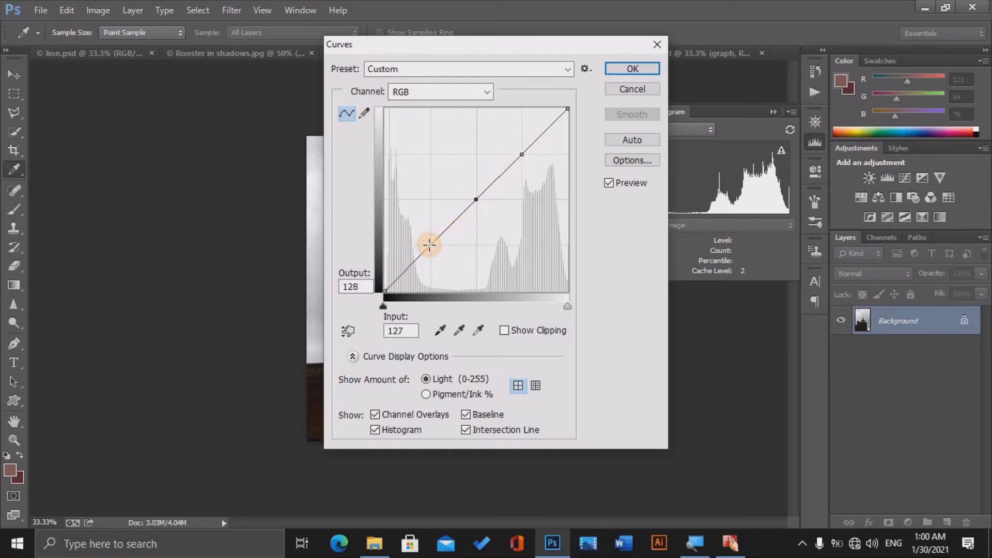
pyautogui.click(429, 245)
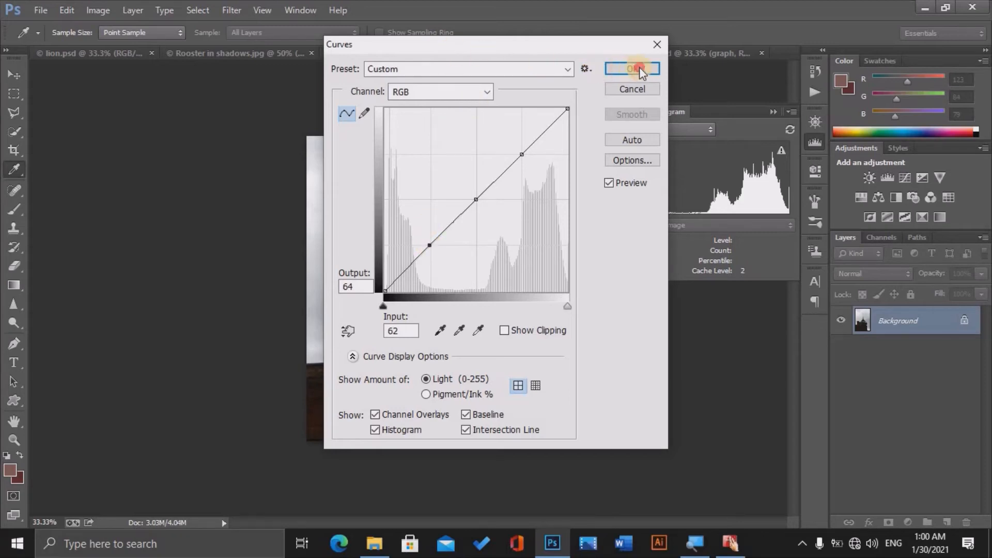
# Step: Try Curves on bank.psd with the shadow point at input 32, output 70 and the highlight point at input 189, output 195, and undo it
pyautogui.moveTo(631, 48); pyautogui.dragTo(819, 65)
pyautogui.moveTo(619, 262); pyautogui.dragTo(602, 259)
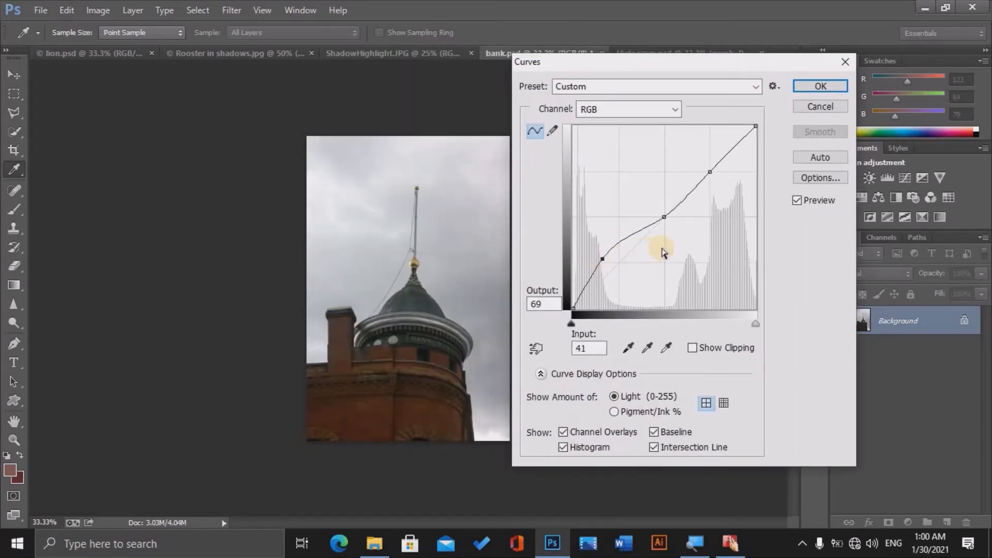
pyautogui.moveTo(664, 217); pyautogui.dragTo(670, 221)
pyautogui.click(711, 172)
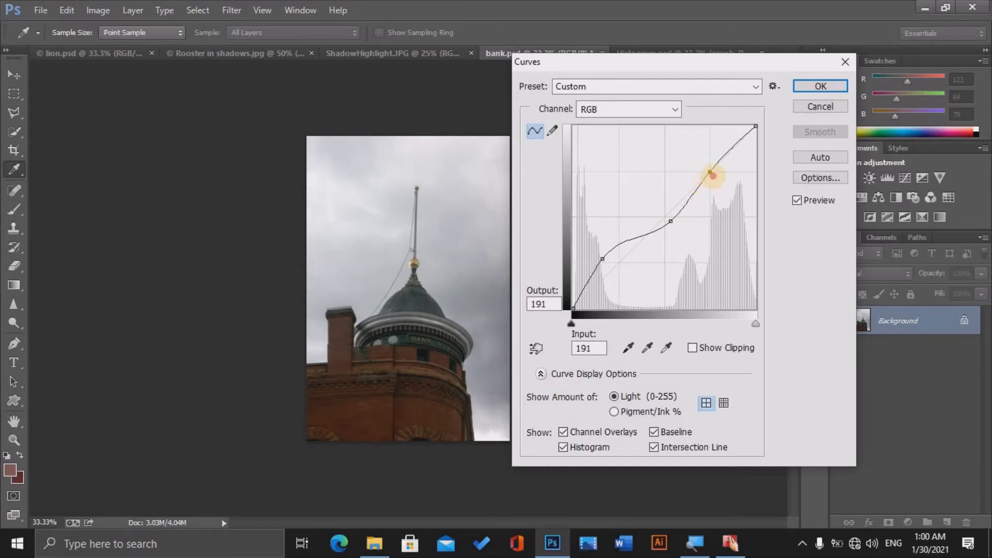
pyautogui.moveTo(712, 175); pyautogui.dragTo(708, 169)
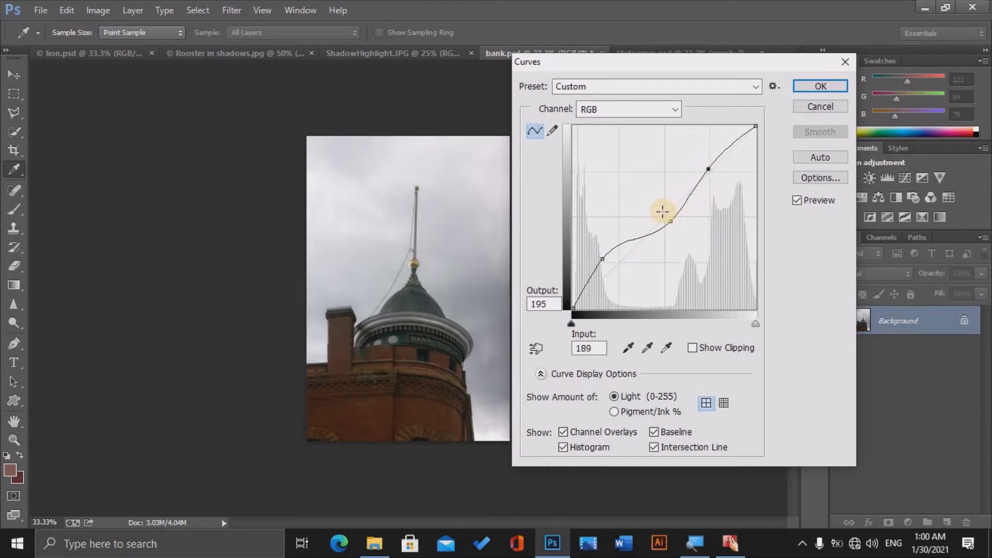
pyautogui.moveTo(670, 223); pyautogui.dragTo(666, 218)
pyautogui.moveTo(602, 259); pyautogui.dragTo(593, 256)
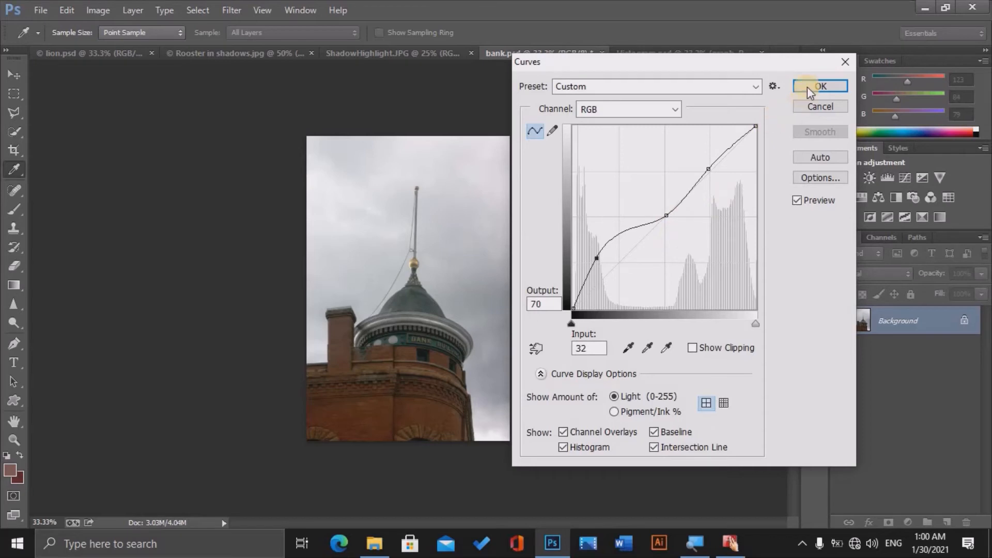
pyautogui.click(820, 86)
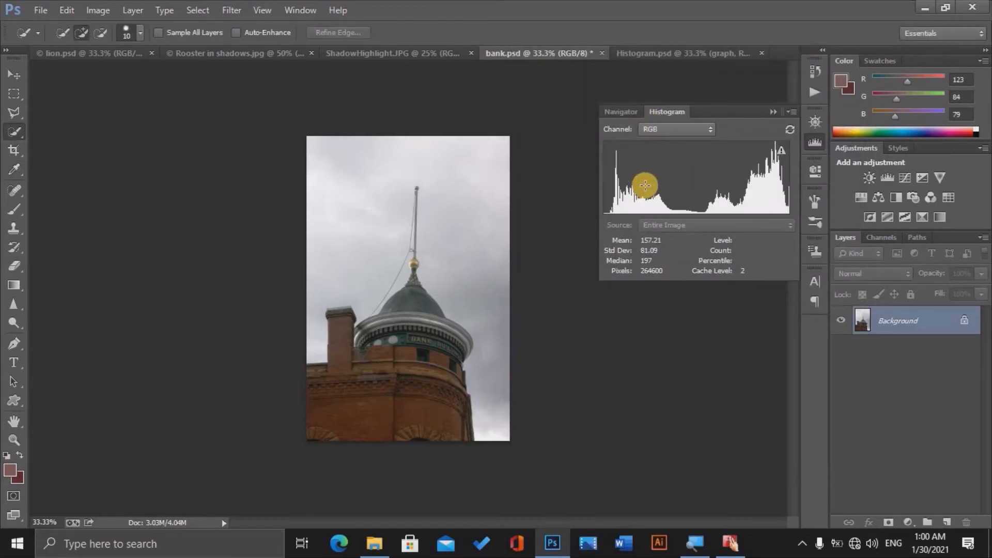
pyautogui.moveTo(693, 196)
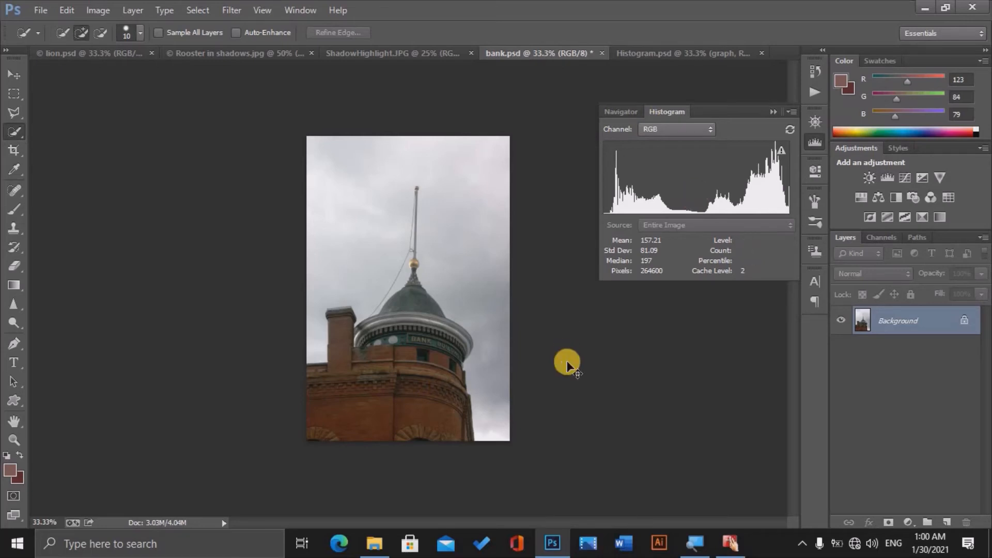
pyautogui.hotkey('ctrl', 'z')
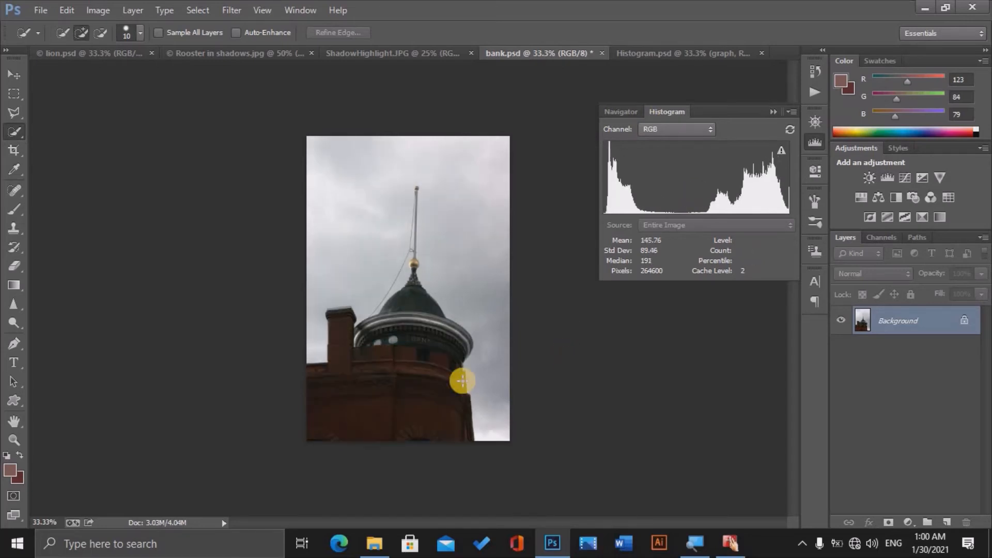
pyautogui.click(241, 54)
pyautogui.click(496, 53)
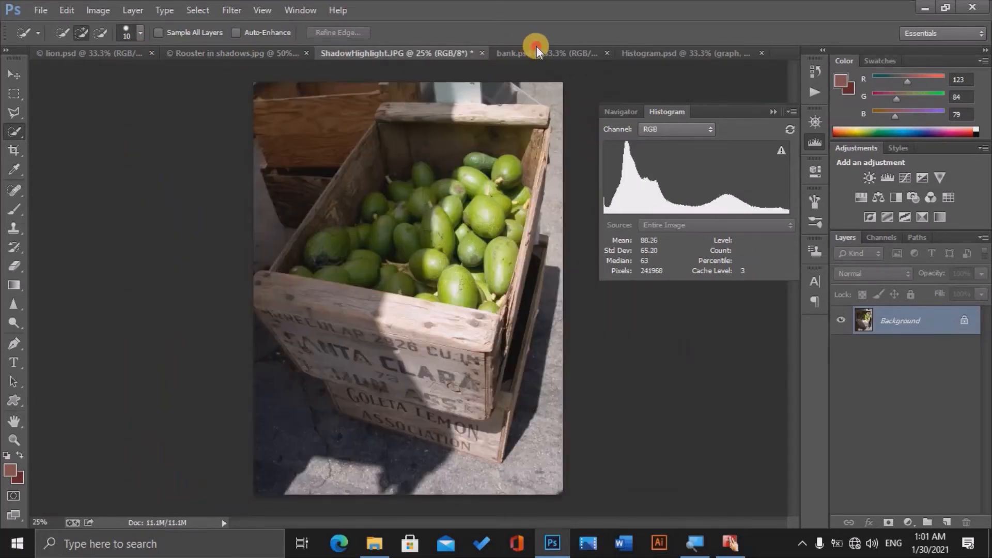
pyautogui.click(615, 57)
pyautogui.click(643, 51)
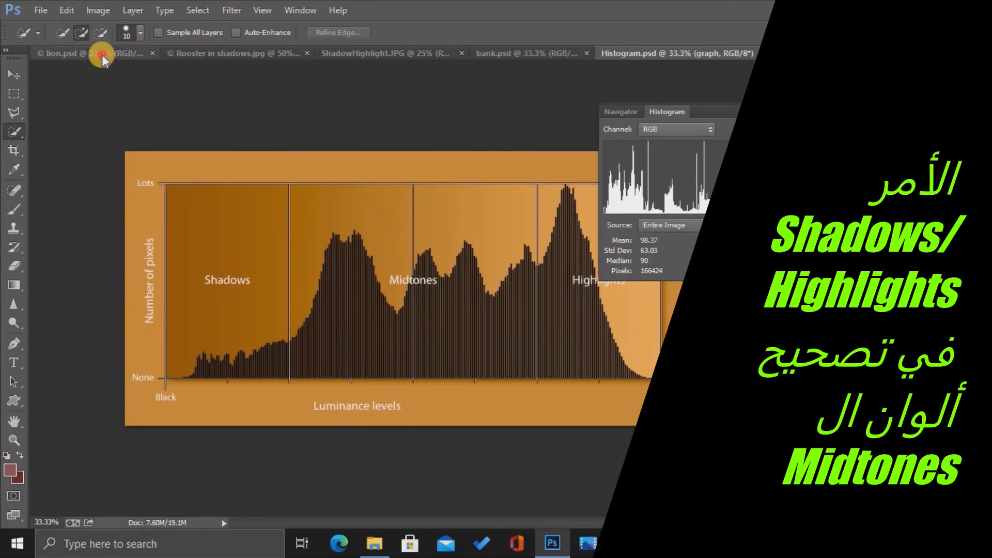
# Step: Apply Shadows/Highlights to lion.psd with a Shadows amount of 62% and a Highlights amount of 24%
pyautogui.click(101, 55)
pyautogui.click(98, 10)
pyautogui.moveTo(155, 47)
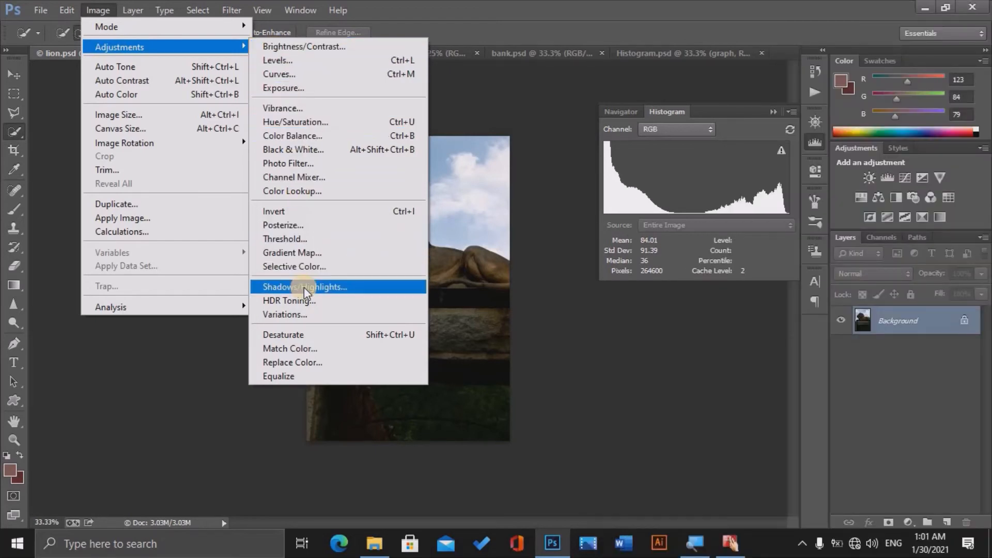
pyautogui.click(304, 287)
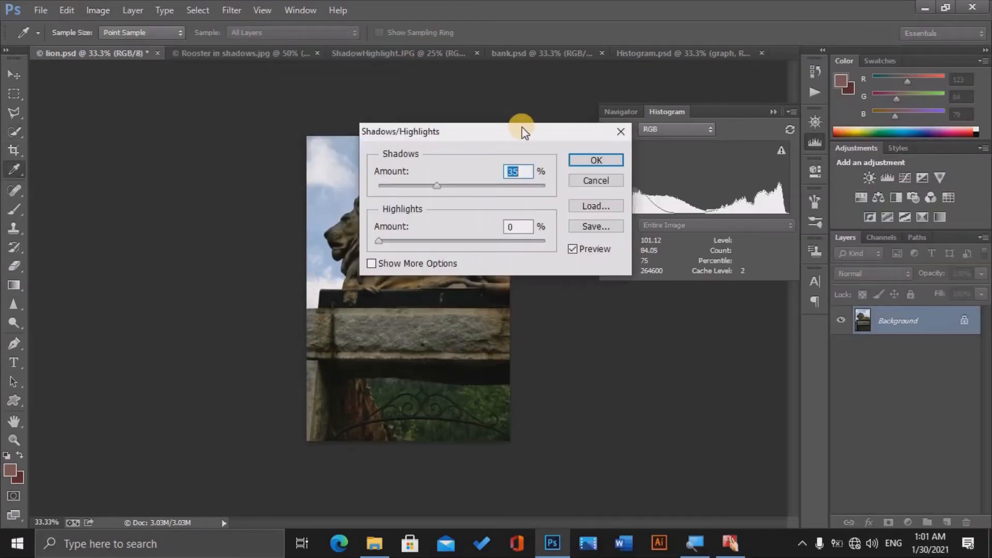
pyautogui.moveTo(516, 133); pyautogui.dragTo(743, 177)
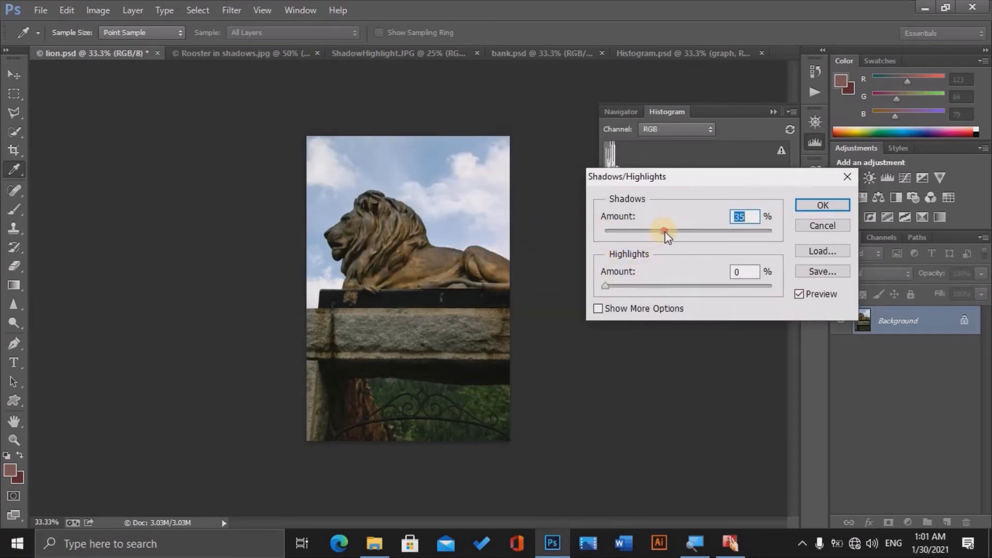
pyautogui.moveTo(664, 232); pyautogui.dragTo(709, 233)
pyautogui.moveTo(609, 287); pyautogui.dragTo(645, 284)
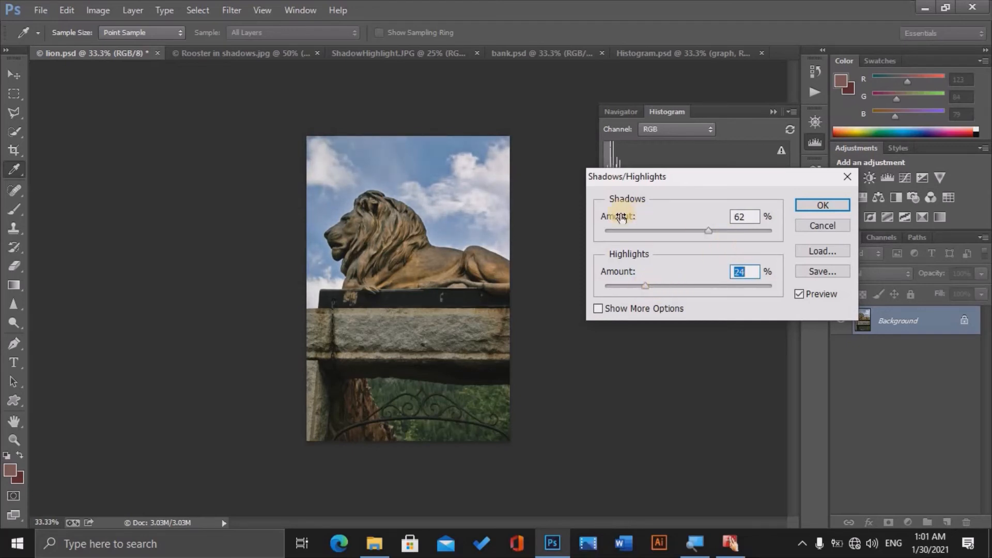
pyautogui.click(818, 206)
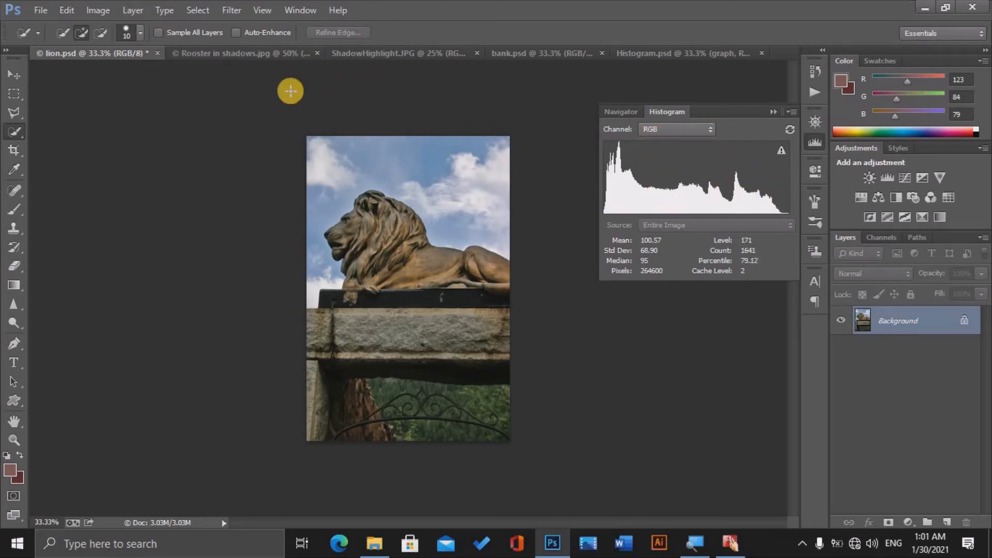
# Step: Apply Shadows/Highlights to Rooster in shadows.jpg with a Shadows amount of 66% and a Highlights amount of 37%
pyautogui.click(249, 54)
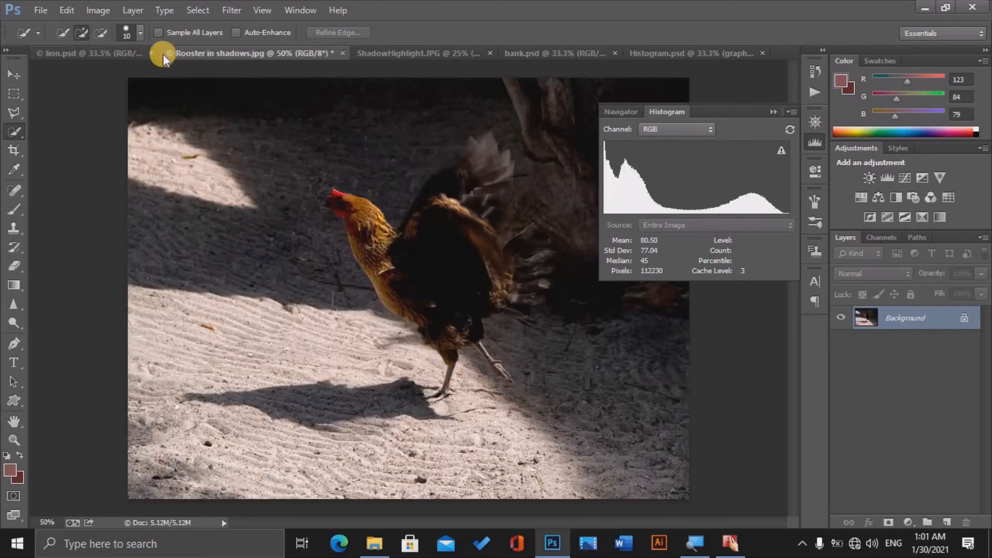
pyautogui.click(104, 11)
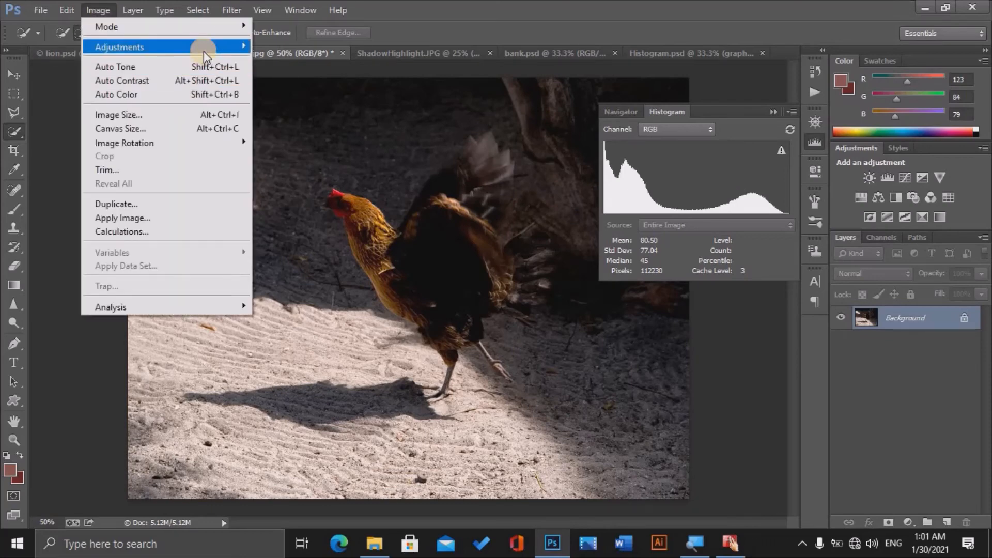
pyautogui.moveTo(205, 55)
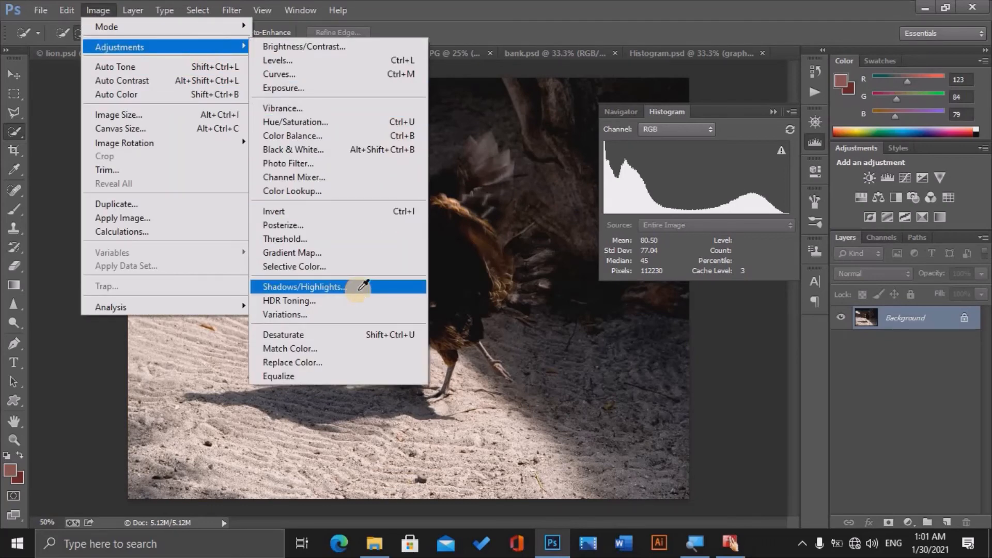
pyautogui.click(360, 295)
pyautogui.moveTo(682, 231)
pyautogui.mouseDown()
pyautogui.moveTo(699, 231)
pyautogui.moveTo(690, 231)
pyautogui.mouseUp()
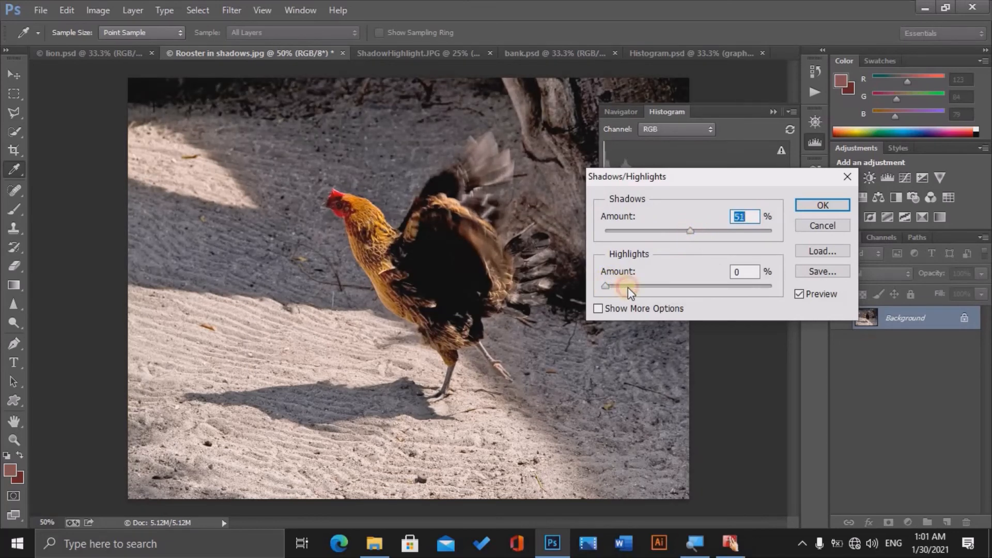
pyautogui.moveTo(628, 287); pyautogui.dragTo(655, 287)
pyautogui.moveTo(691, 232); pyautogui.dragTo(715, 231)
pyautogui.moveTo(657, 285); pyautogui.dragTo(666, 287)
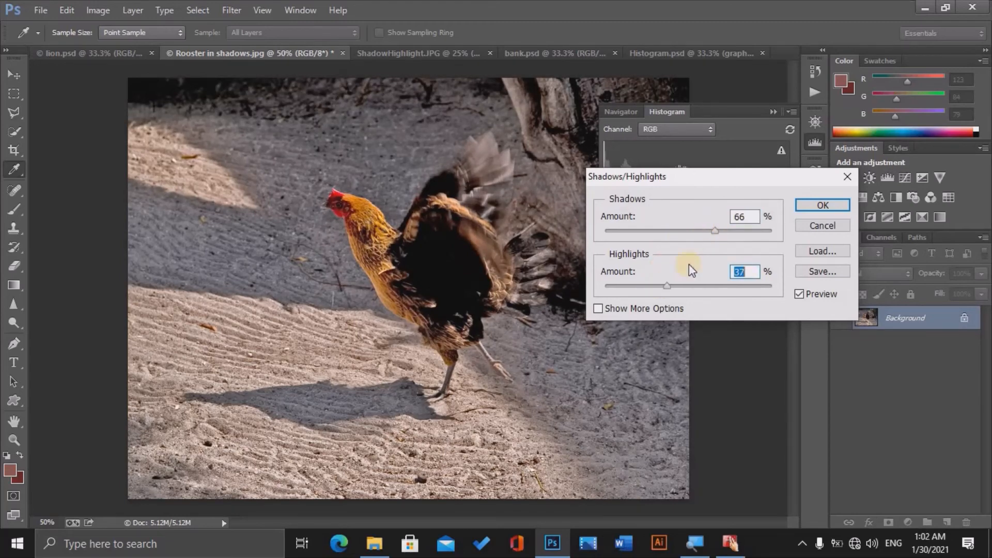
pyautogui.click(810, 207)
pyautogui.press('w')
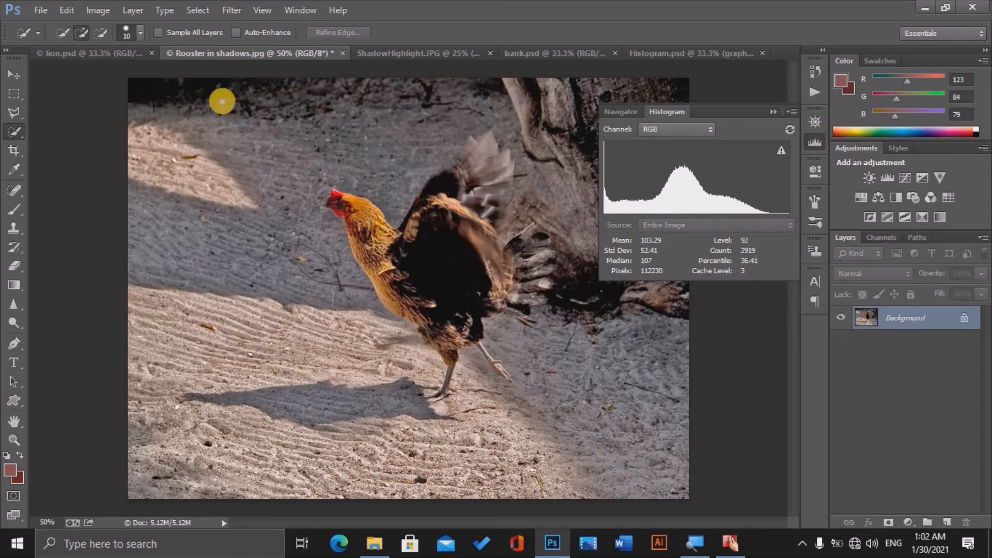
# Step: Apply Shadows/Highlights to ShadowHighlight.JPG with a Shadows amount of 46% and a Highlights amount of 31%
pyautogui.click(393, 48)
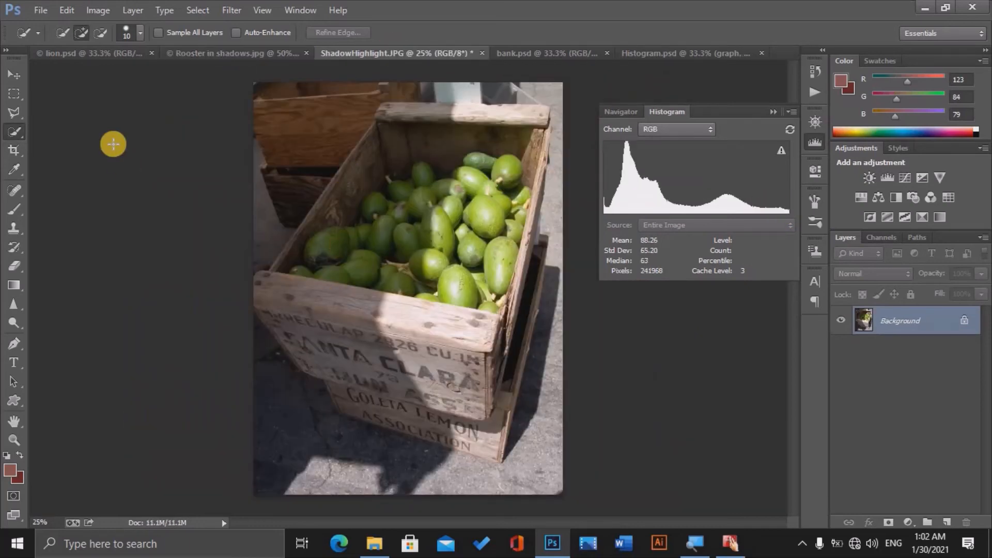
pyautogui.click(103, 10)
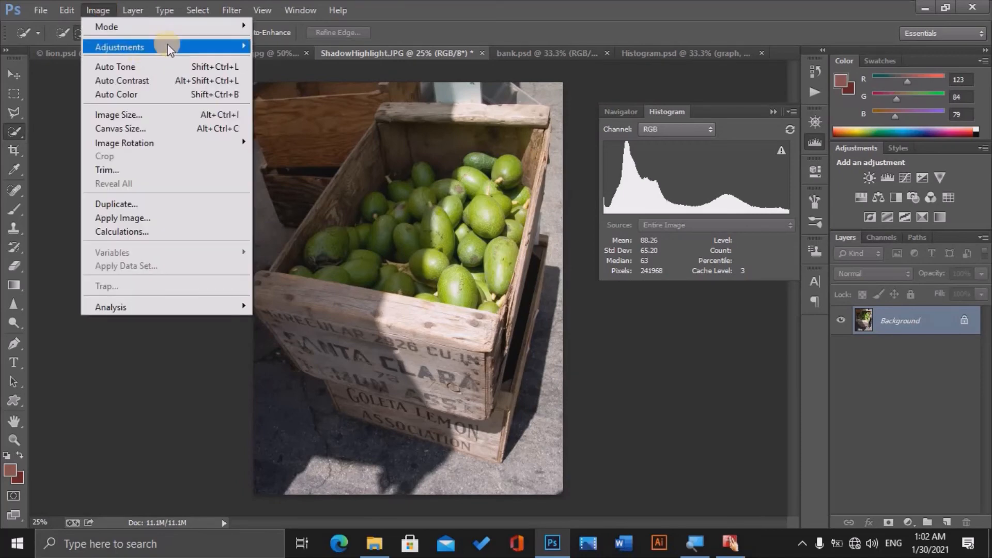
pyautogui.click(353, 286)
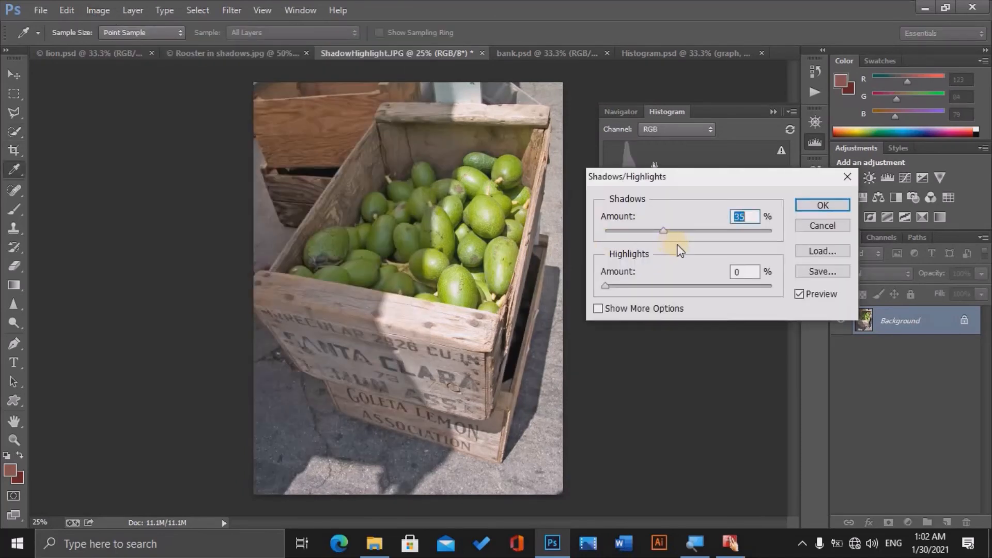
pyautogui.moveTo(663, 231); pyautogui.dragTo(685, 233)
pyautogui.moveTo(604, 286); pyautogui.dragTo(685, 283)
pyautogui.moveTo(685, 231); pyautogui.dragTo(683, 232)
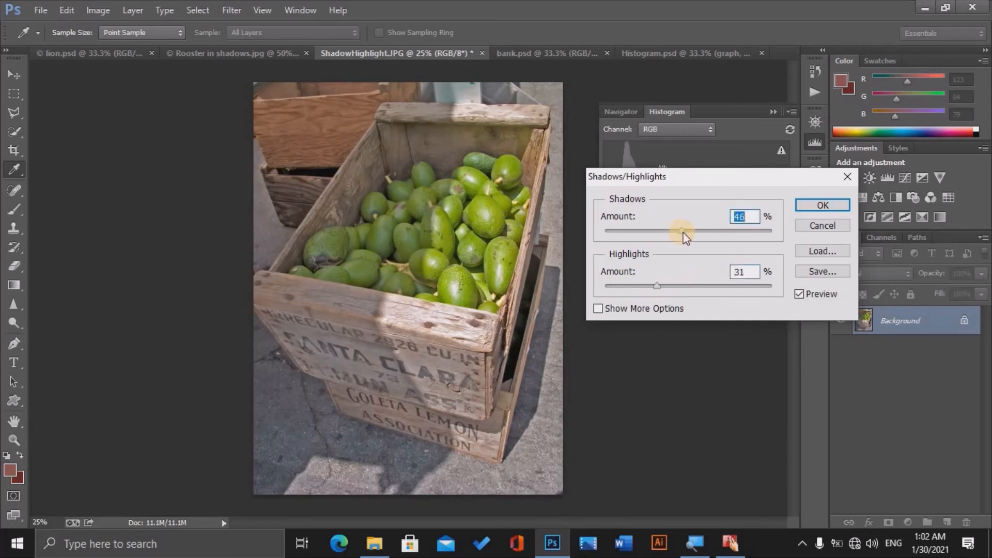
pyautogui.click(816, 205)
# Step: Apply Shadows/Highlights to bank.psd with a Shadows amount of about 50% and a Highlights amount of 17%
pyautogui.hotkey('ctrl', 'Tab')
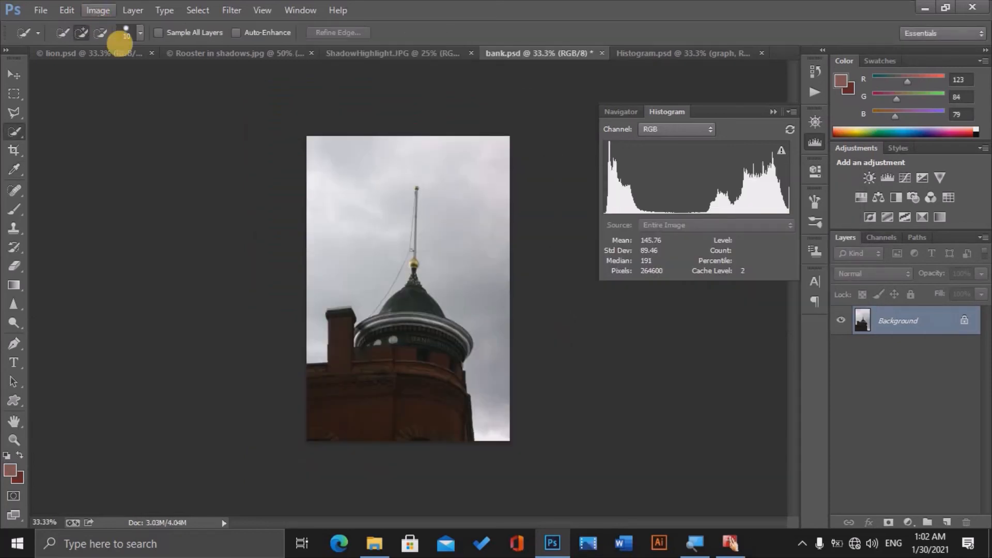
pyautogui.click(98, 10)
pyautogui.moveTo(145, 49)
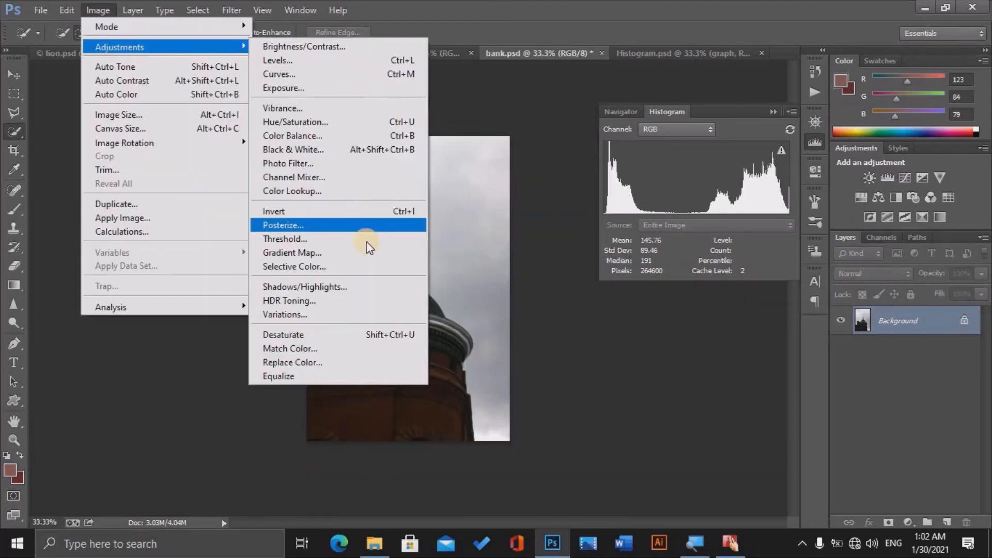
pyautogui.click(352, 286)
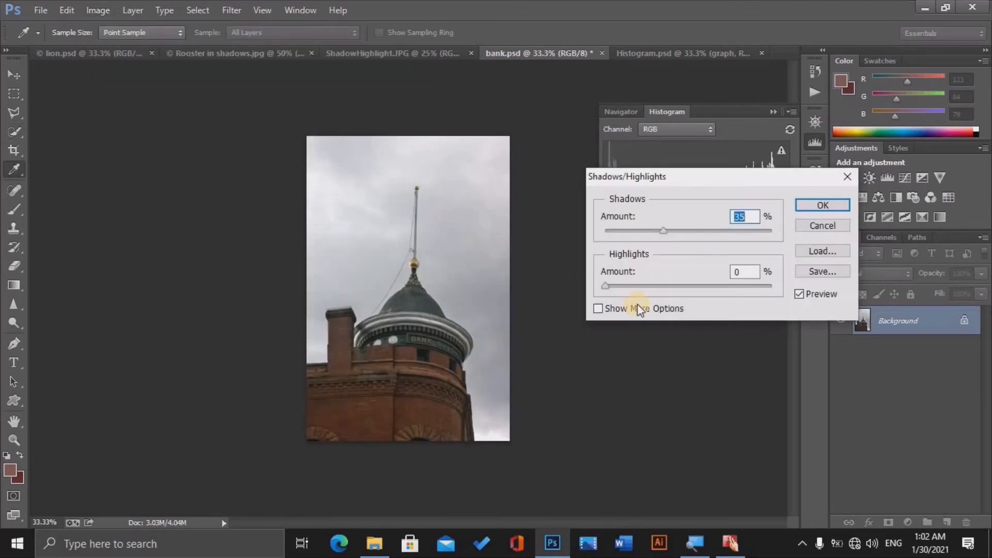
pyautogui.moveTo(665, 233); pyautogui.dragTo(690, 236)
pyautogui.moveTo(623, 289); pyautogui.dragTo(633, 287)
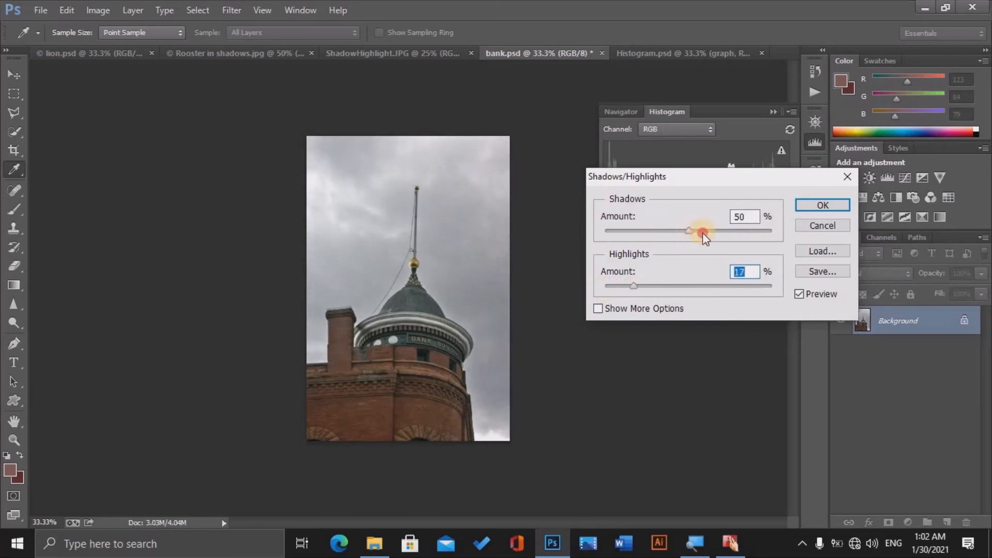
pyautogui.moveTo(690, 231); pyautogui.dragTo(687, 234)
pyautogui.click(822, 206)
pyautogui.press('w')
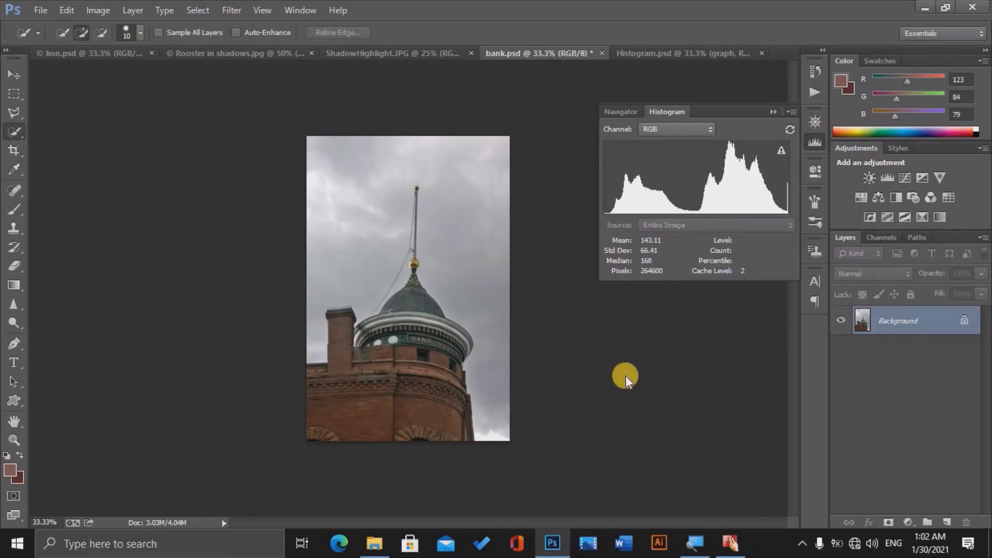
# Step: Increase the contrast of bank.psd with Levels by moving the input white and black points slightly inward
pyautogui.hotkey('ctrl', 'l')
pyautogui.moveTo(614, 335); pyautogui.dragTo(610, 335)
pyautogui.moveTo(431, 336); pyautogui.dragTo(441, 339)
pyautogui.click(664, 197)
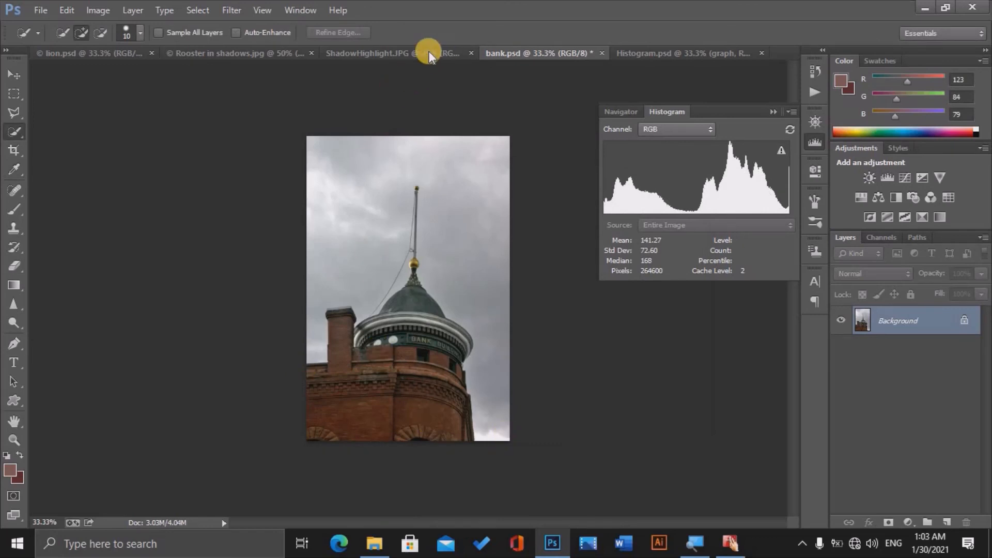
# Step: Review the corrected lion, rooster and bank photos together with their histograms
pyautogui.click(429, 51)
pyautogui.click(576, 56)
pyautogui.click(650, 57)
pyautogui.click(105, 52)
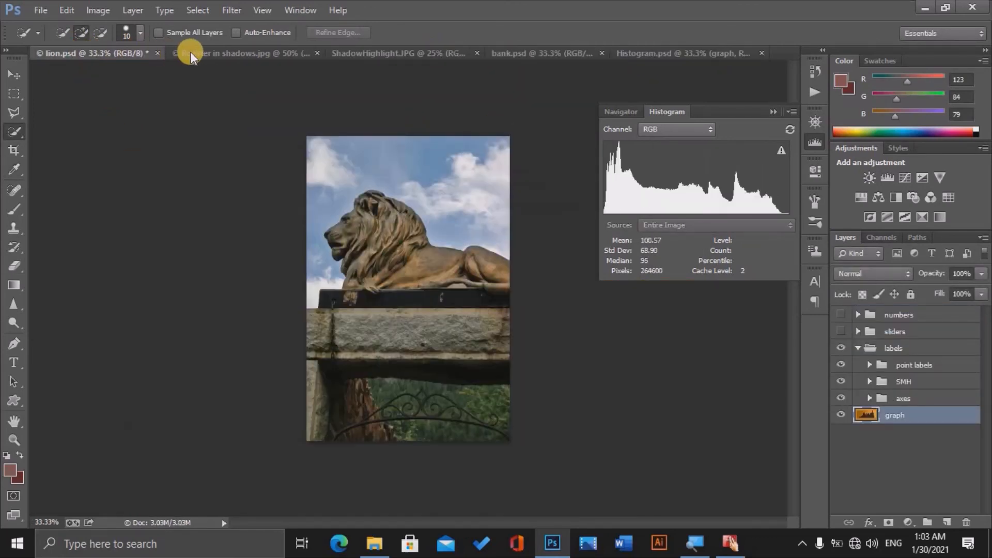
pyautogui.click(192, 51)
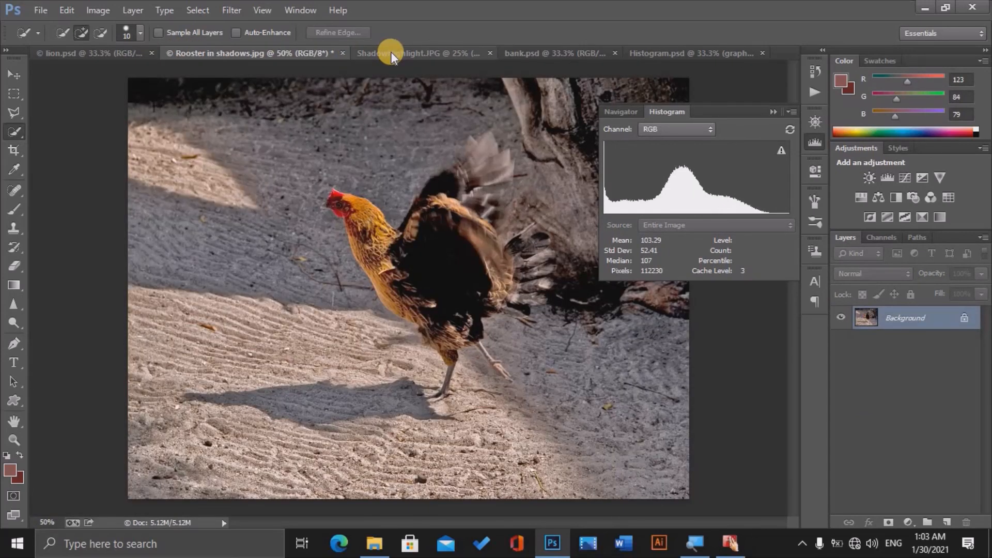
pyautogui.click(390, 51)
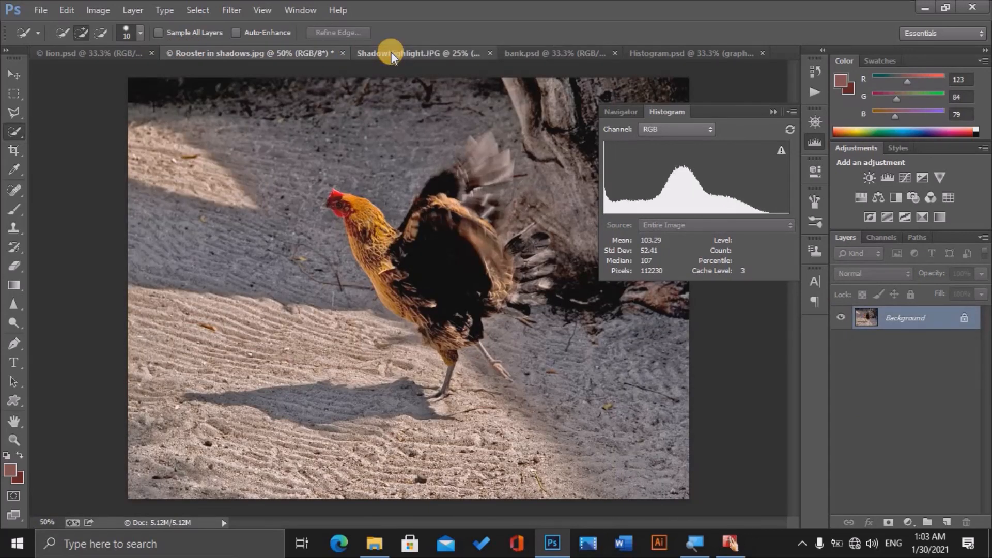
pyautogui.click(520, 51)
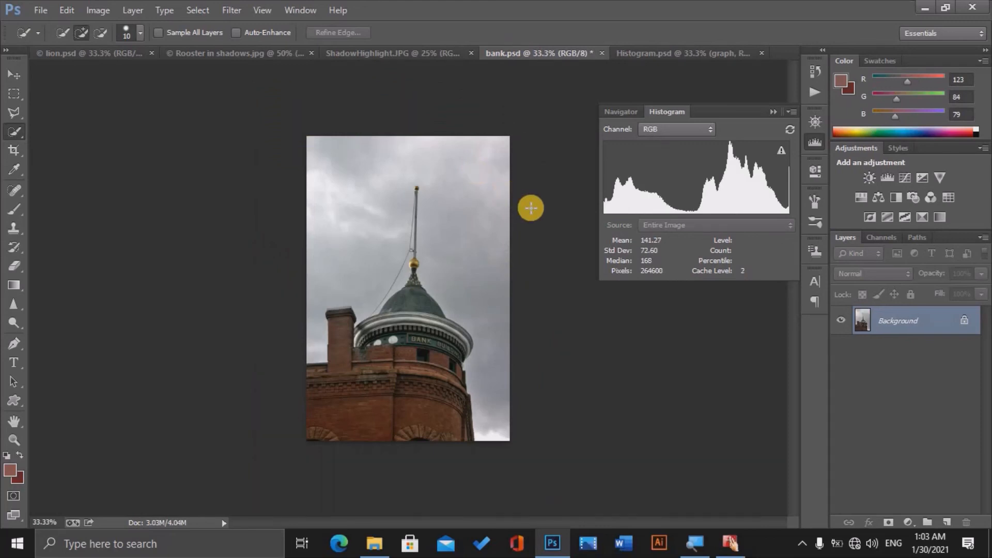